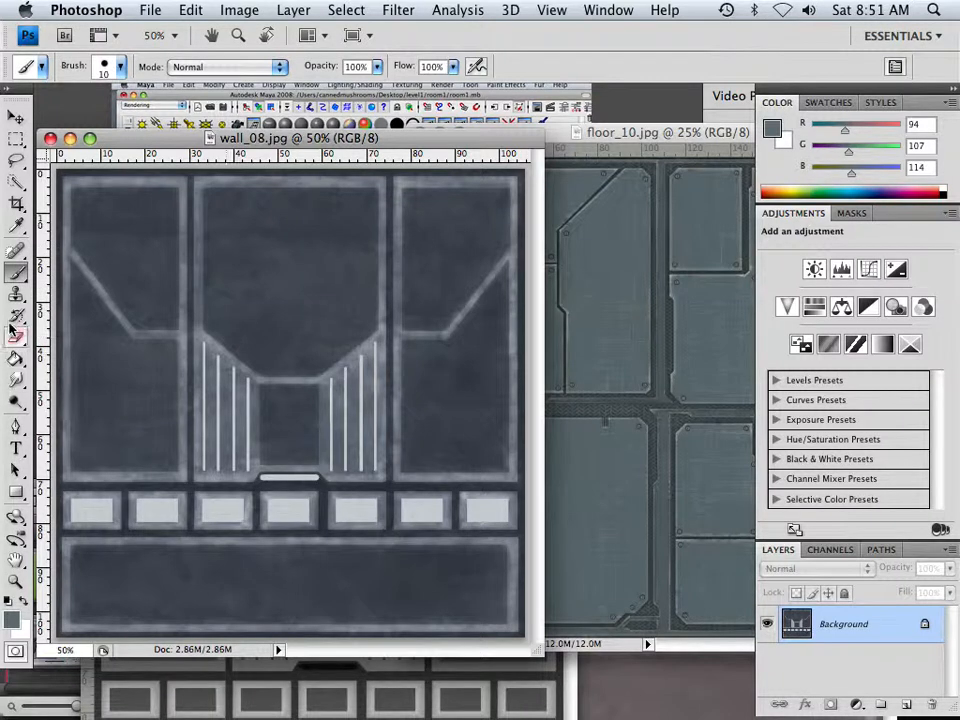
Step: Sample the blue-grey panel colour from floor_10.jpg (RGB 84, 99, 104) and fill a new layer in wall_08.jpg with it
key("g")
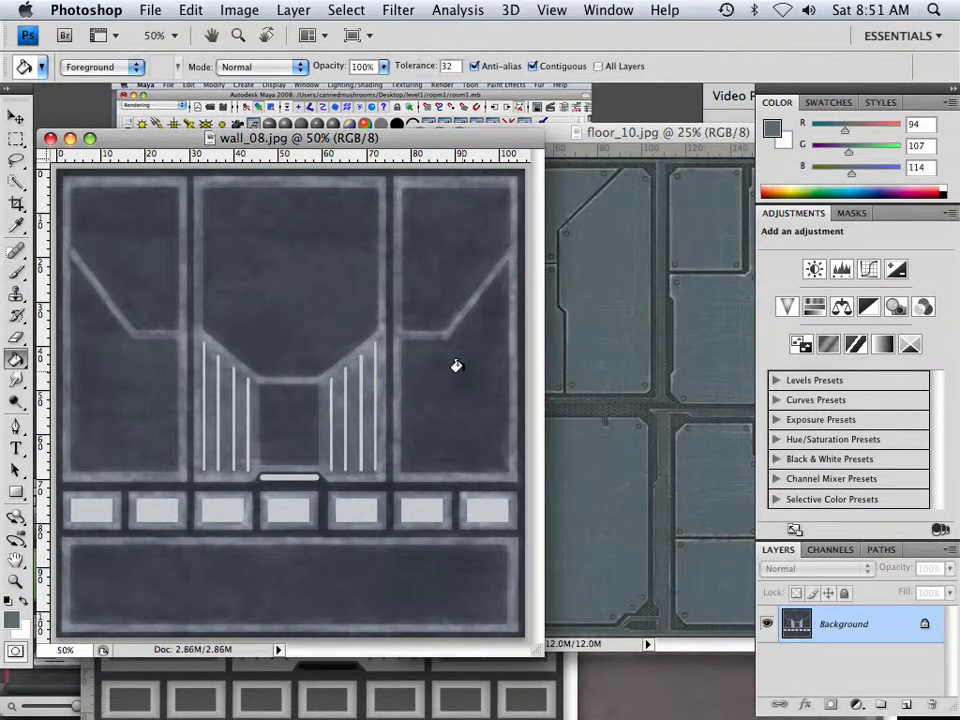
left_click(605, 285, "alt")
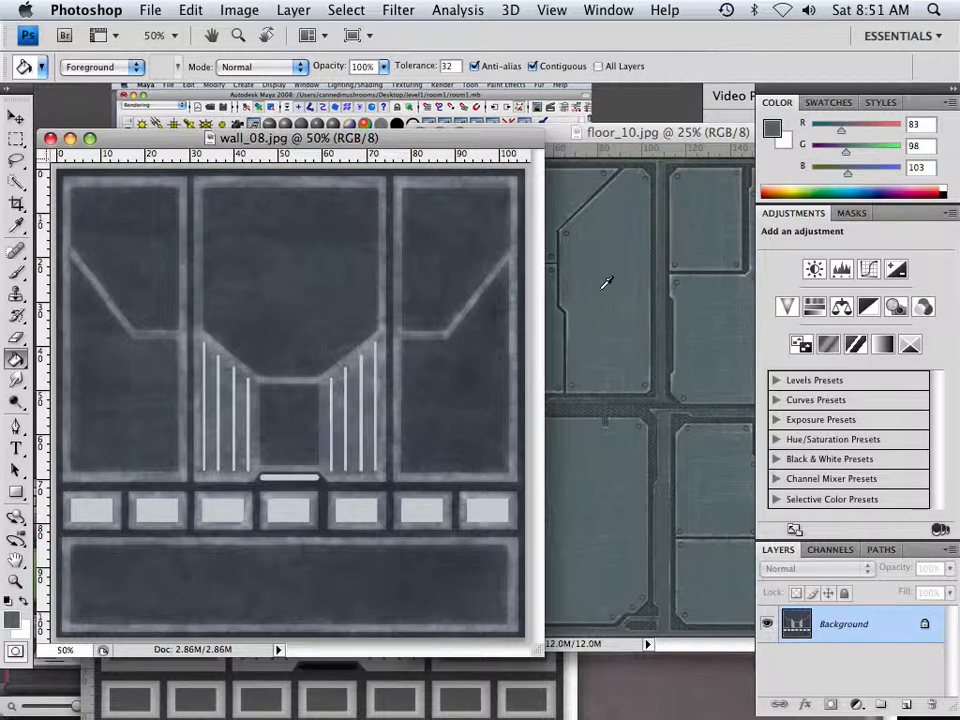
left_click(652, 234, "alt")
left_click(904, 702)
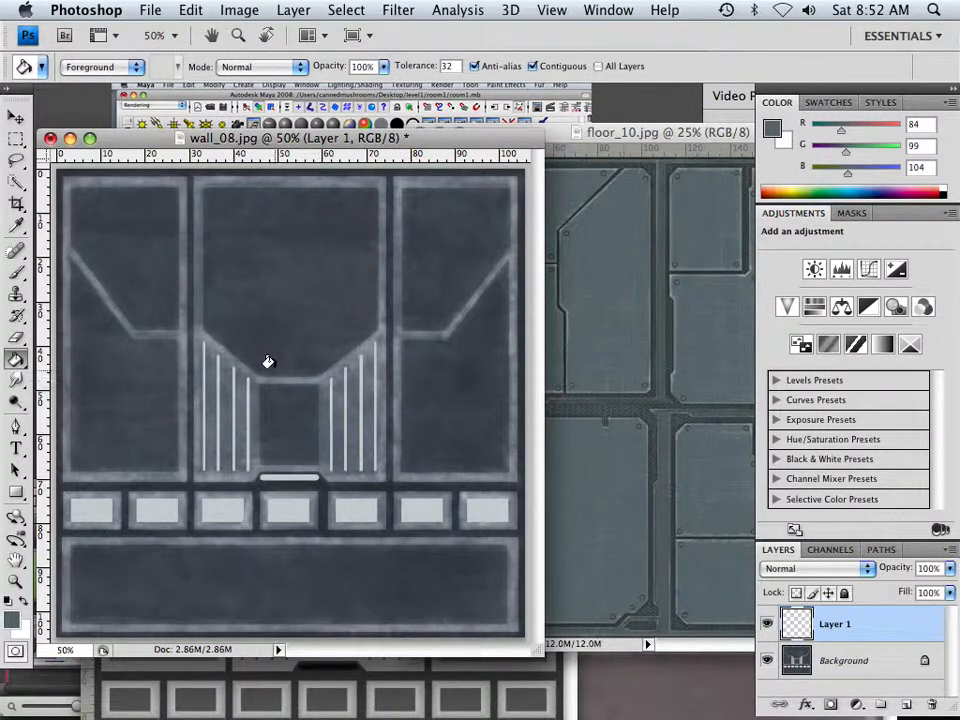
left_click(252, 324)
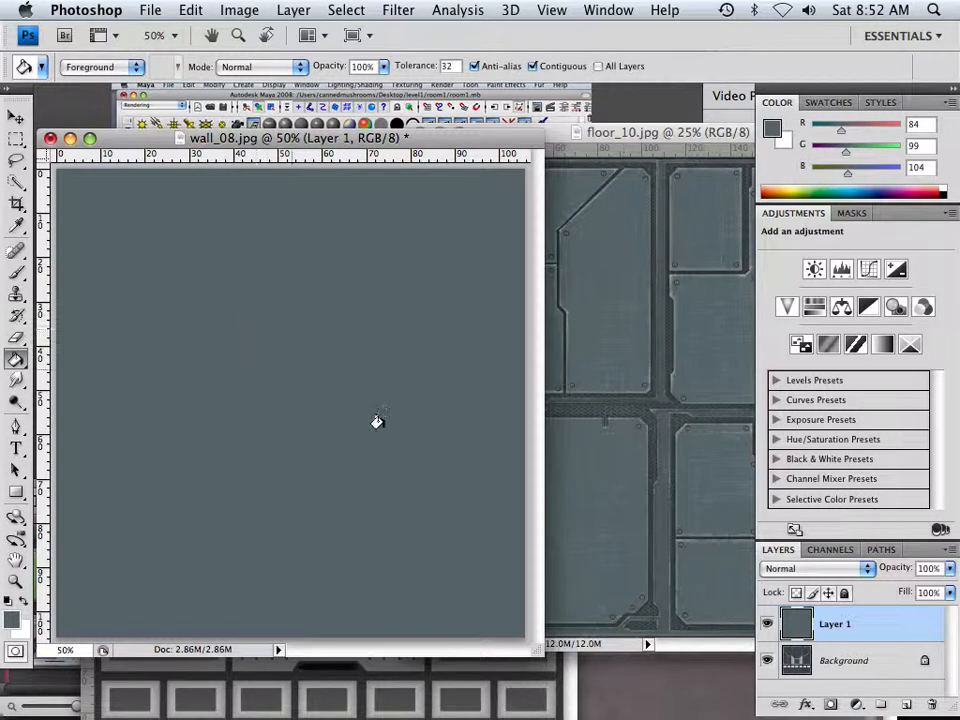
Step: Try the Screen and Overlay blend modes on the colour fill layer
left_click(789, 569)
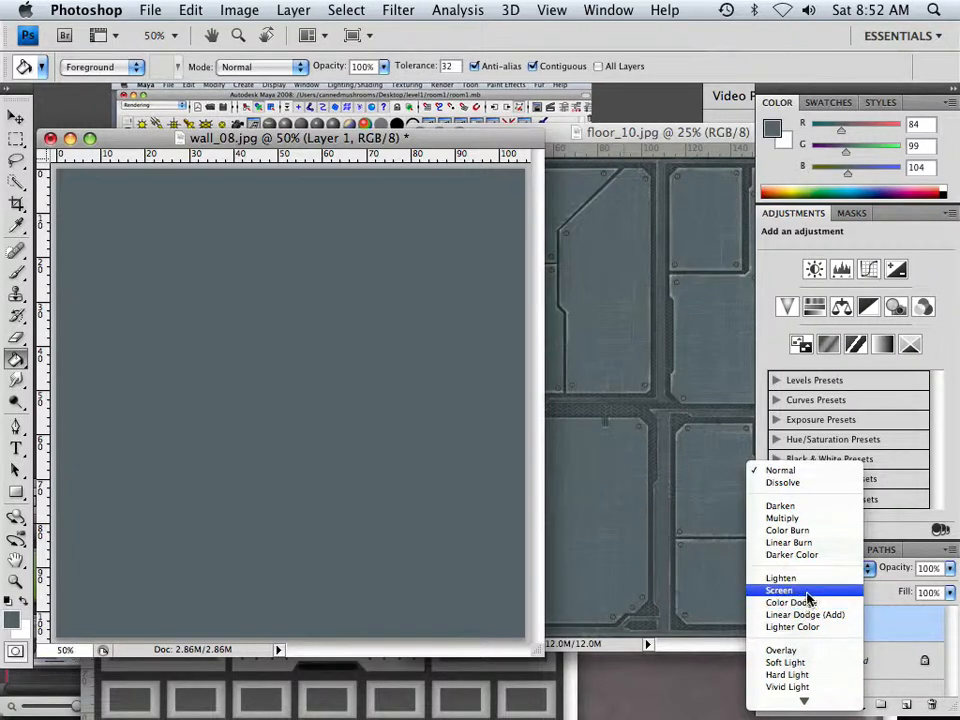
left_click(808, 591)
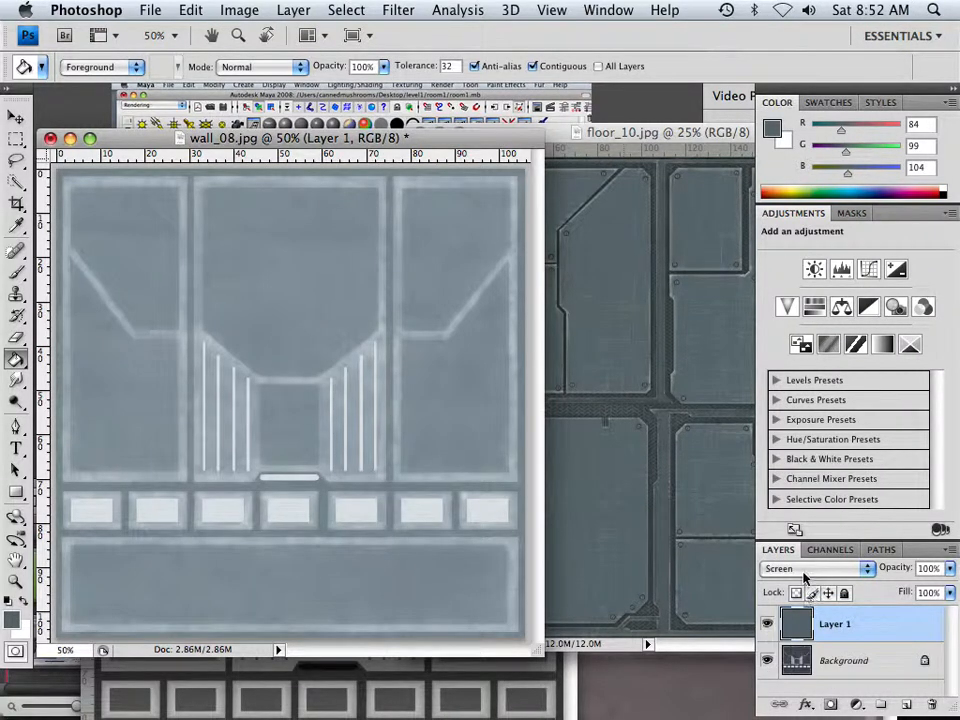
left_click(812, 568)
left_click(797, 629)
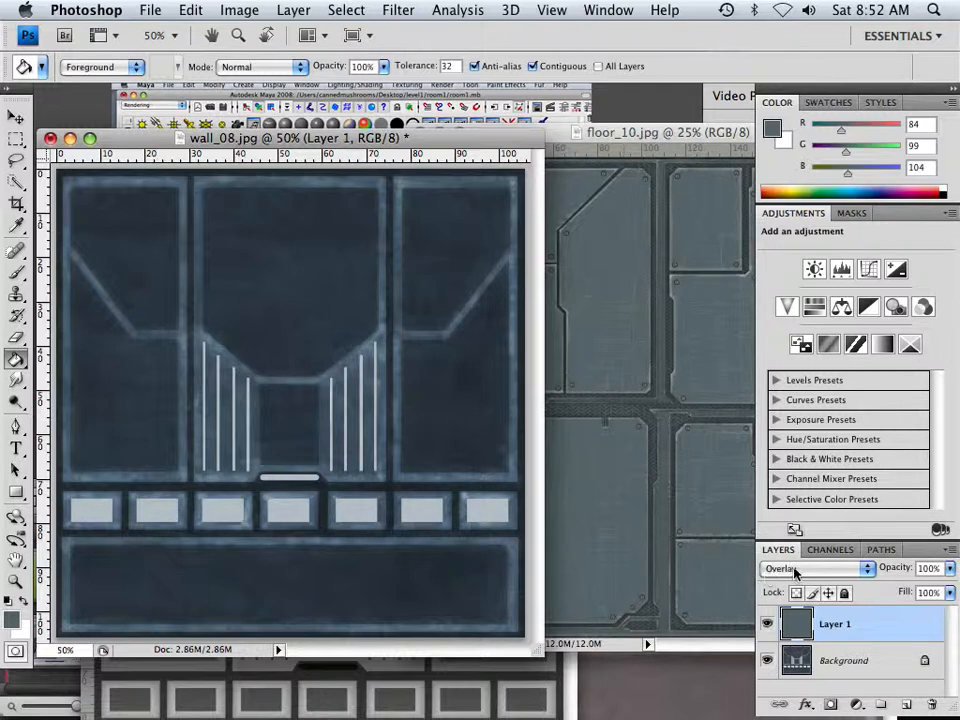
Step: Convert the Background layer to greyscale with a Black & White adjustment, setting Reds to 166%
left_click(843, 655)
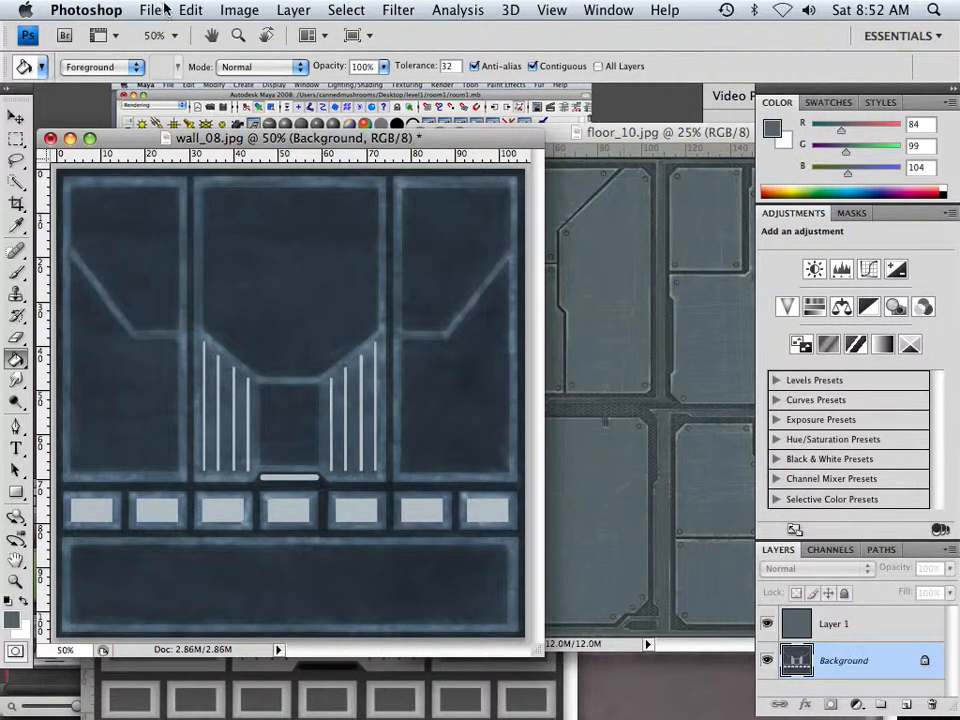
left_click(238, 11)
mouse_move(268, 65)
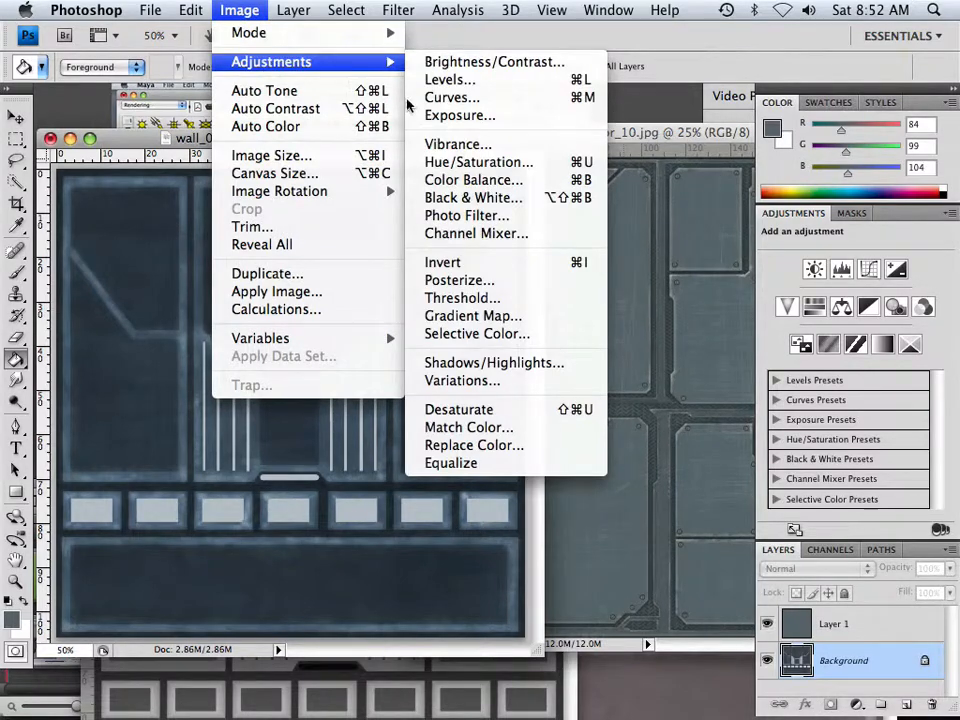
left_click(461, 198)
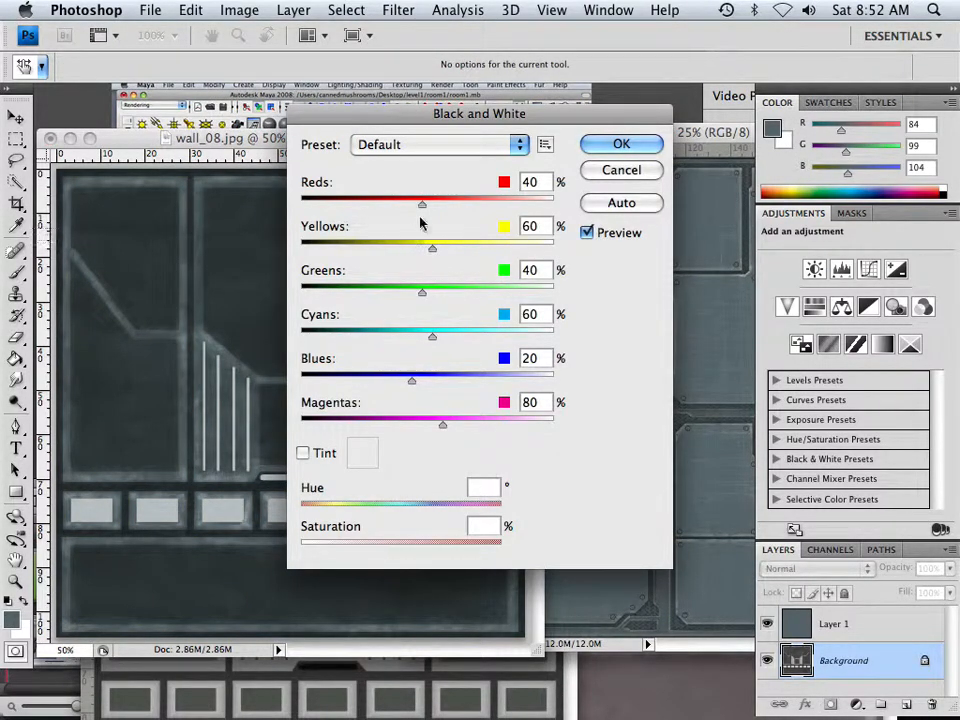
left_click_drag(422, 205, 486, 207)
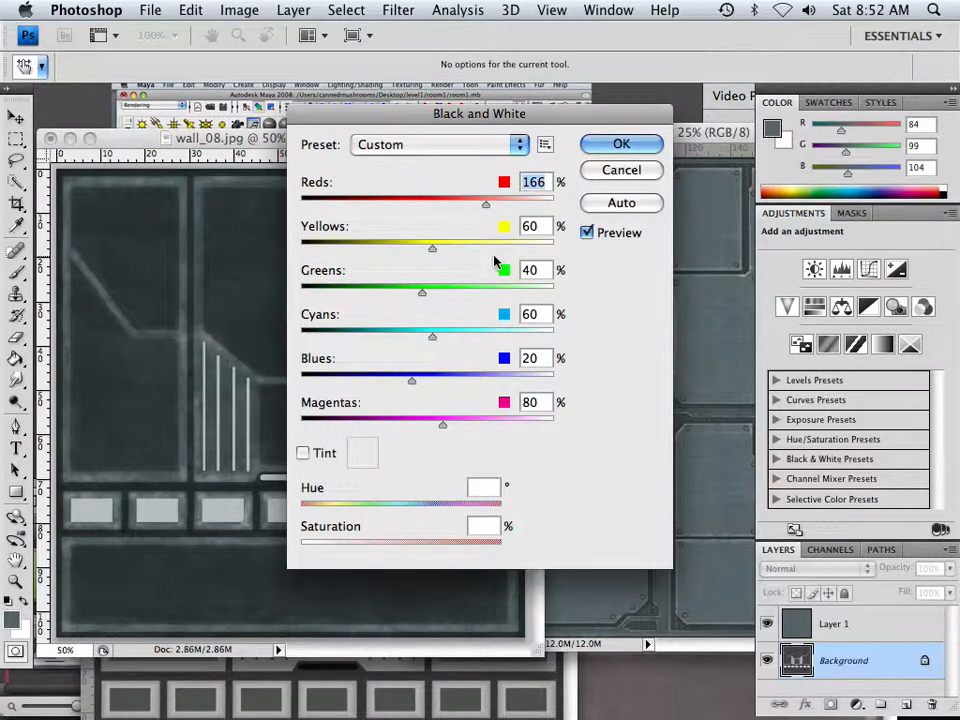
left_click(619, 146)
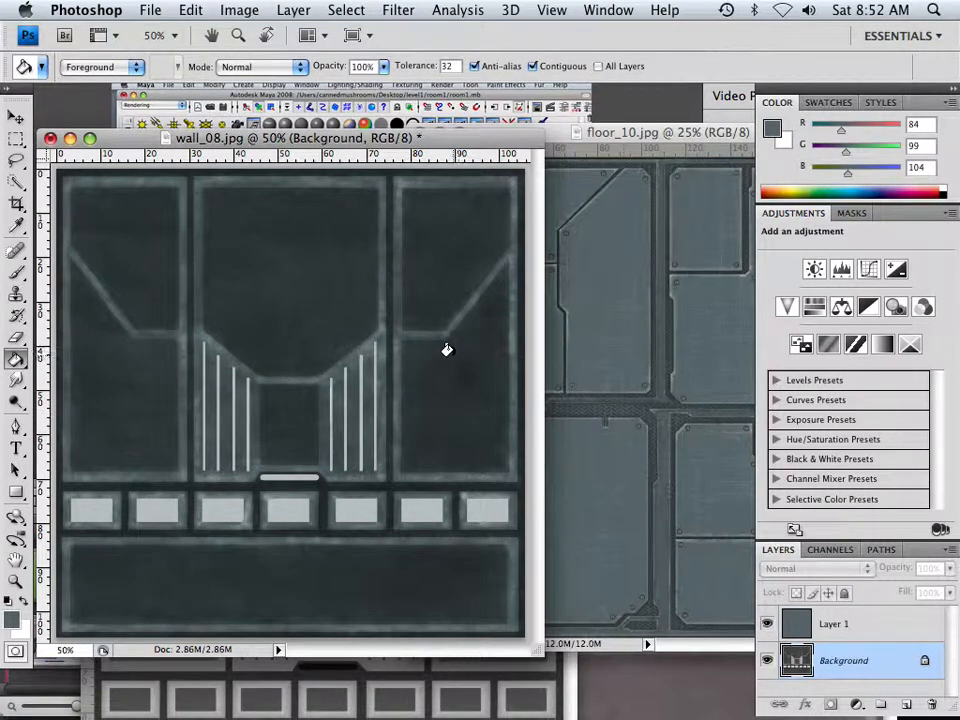
Step: Try the Multiply and Lighten blend modes on Layer 1
left_click(830, 624)
left_click(805, 568)
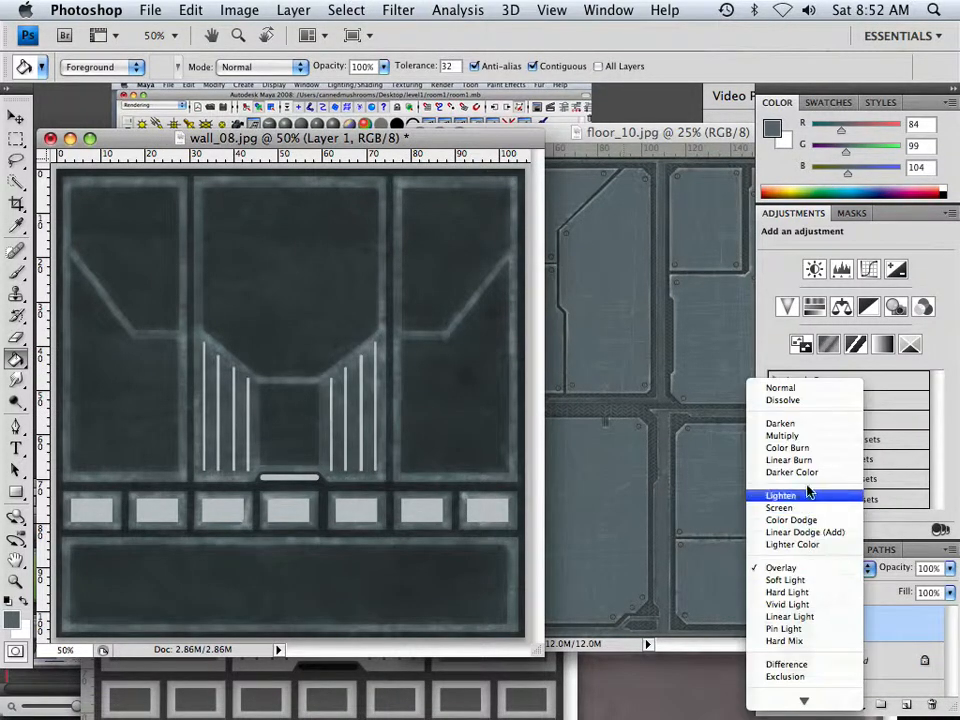
left_click(802, 437)
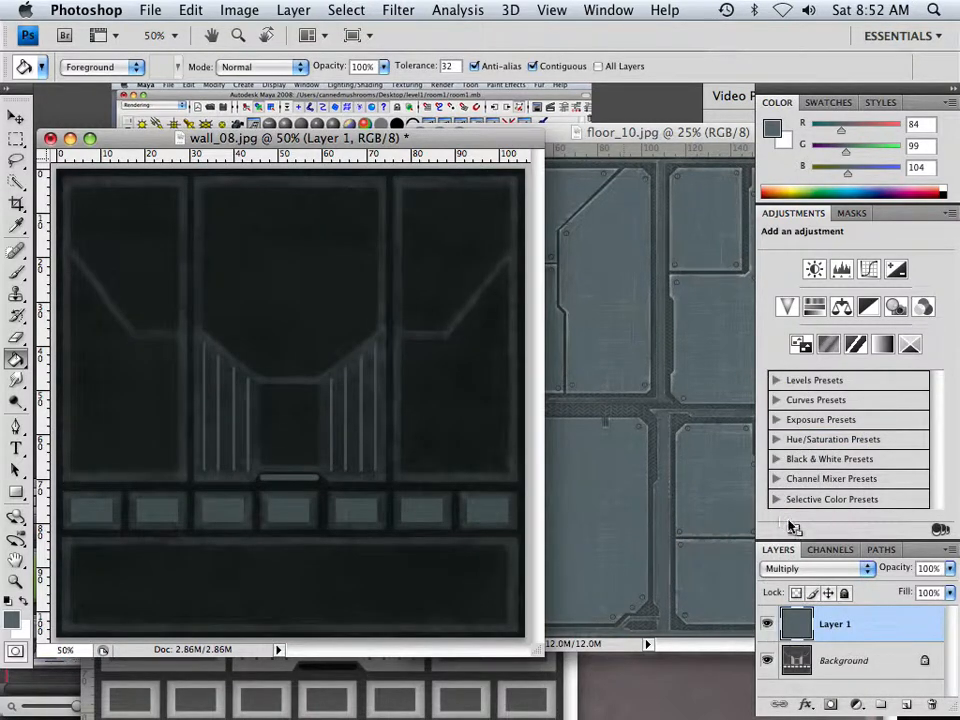
left_click(800, 568)
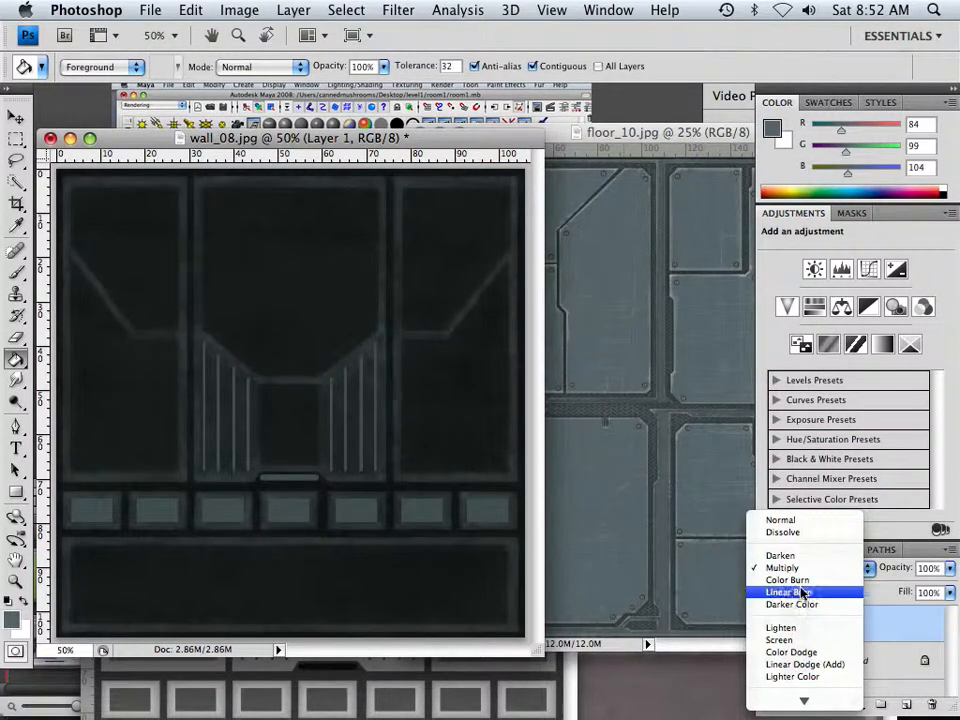
left_click(781, 627)
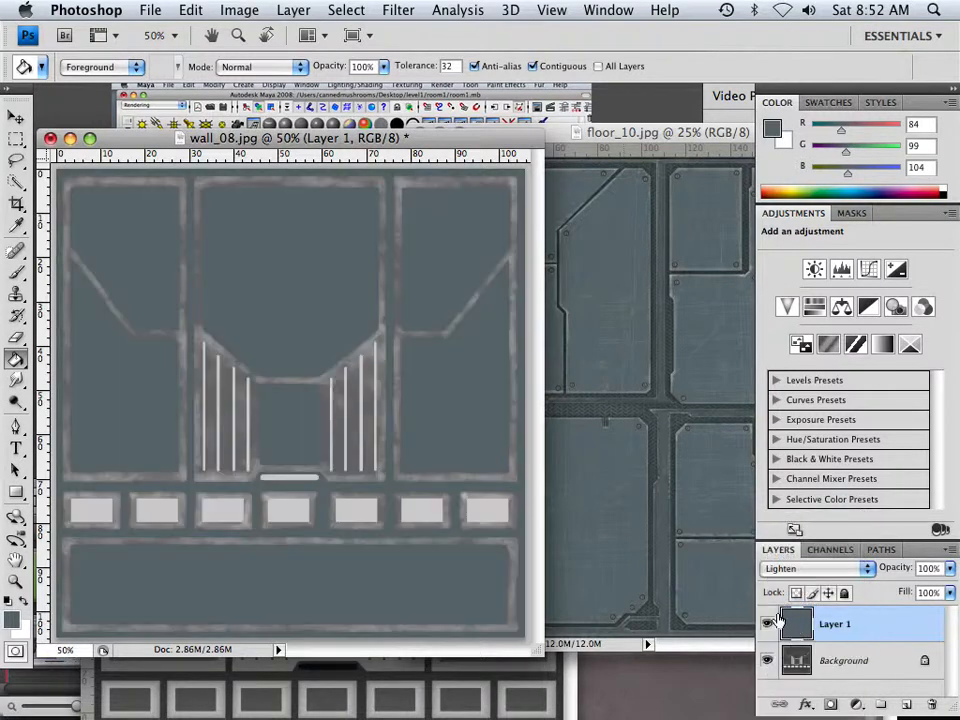
Step: Set the blend mode of Layer 1 to Soft Light and duplicate the layer
left_click(807, 571)
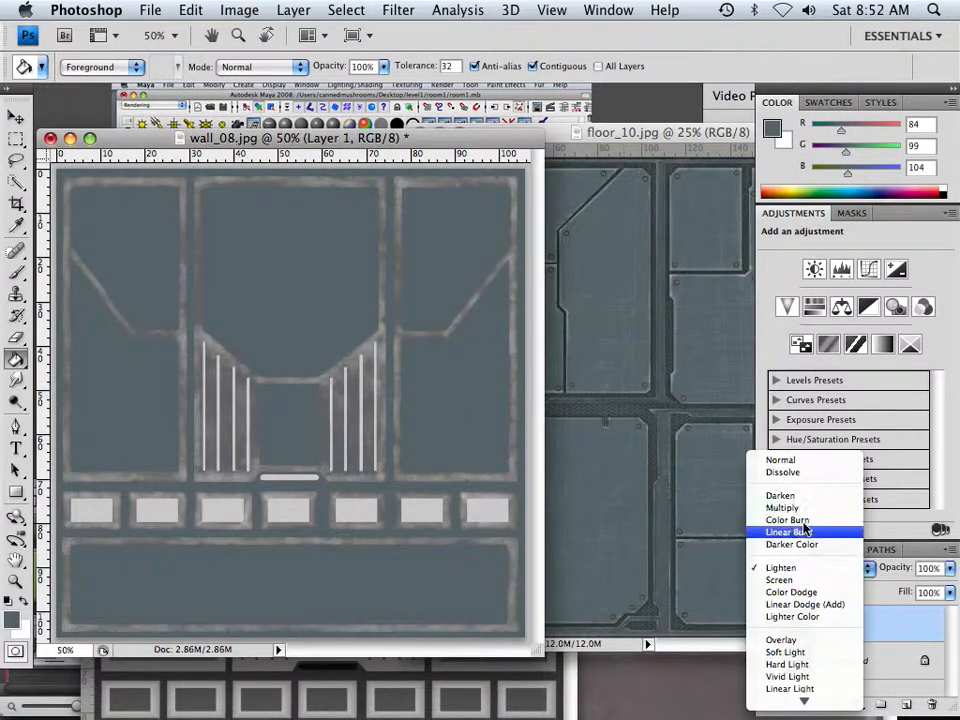
left_click(782, 652)
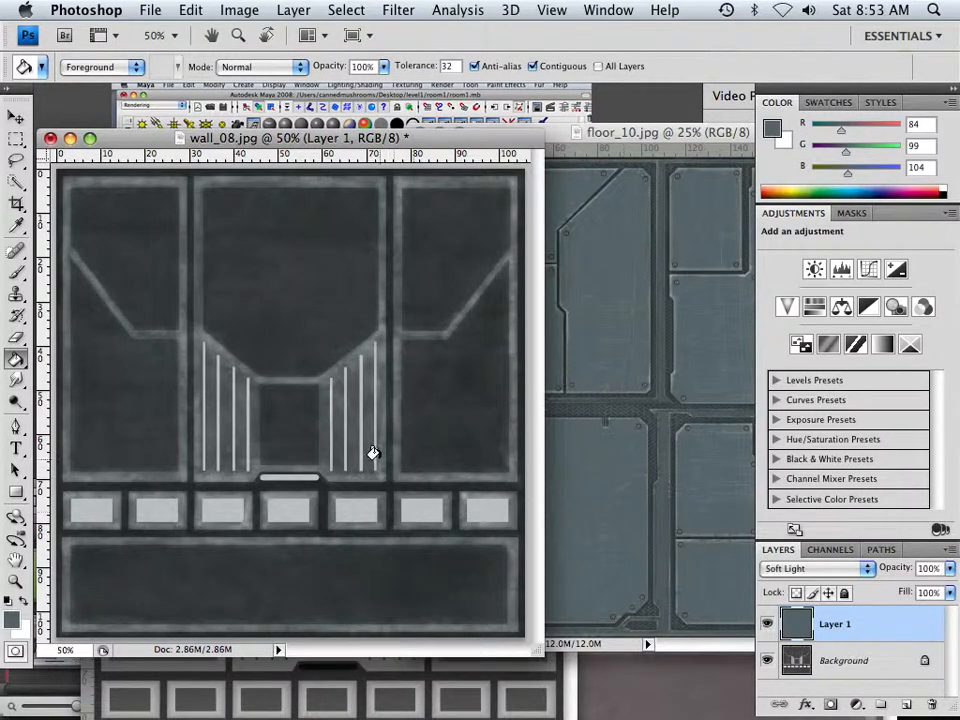
left_click_drag(892, 627, 911, 704)
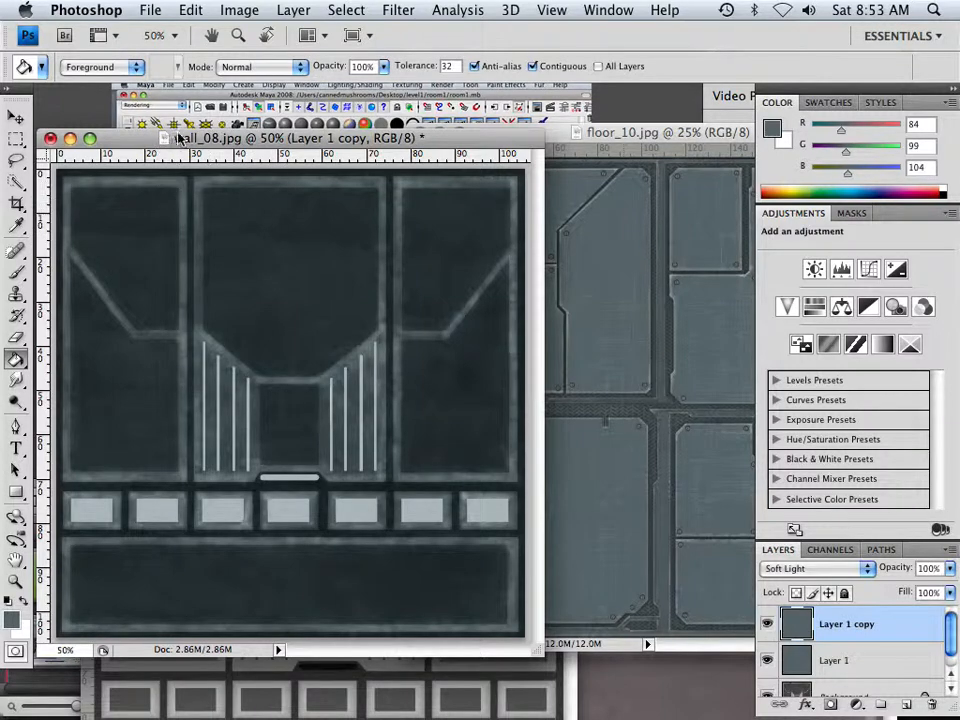
Step: Save a JPEG copy as wall_08.jpg in the textures folder, replacing the existing file and raising the quality to maximum
left_click(153, 10)
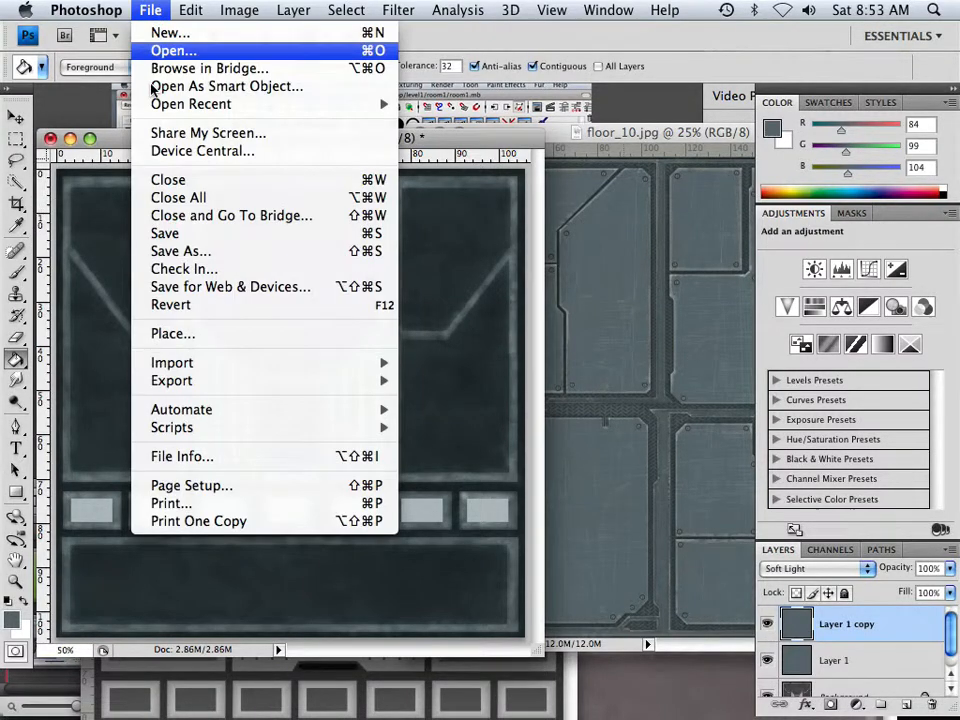
left_click(212, 251)
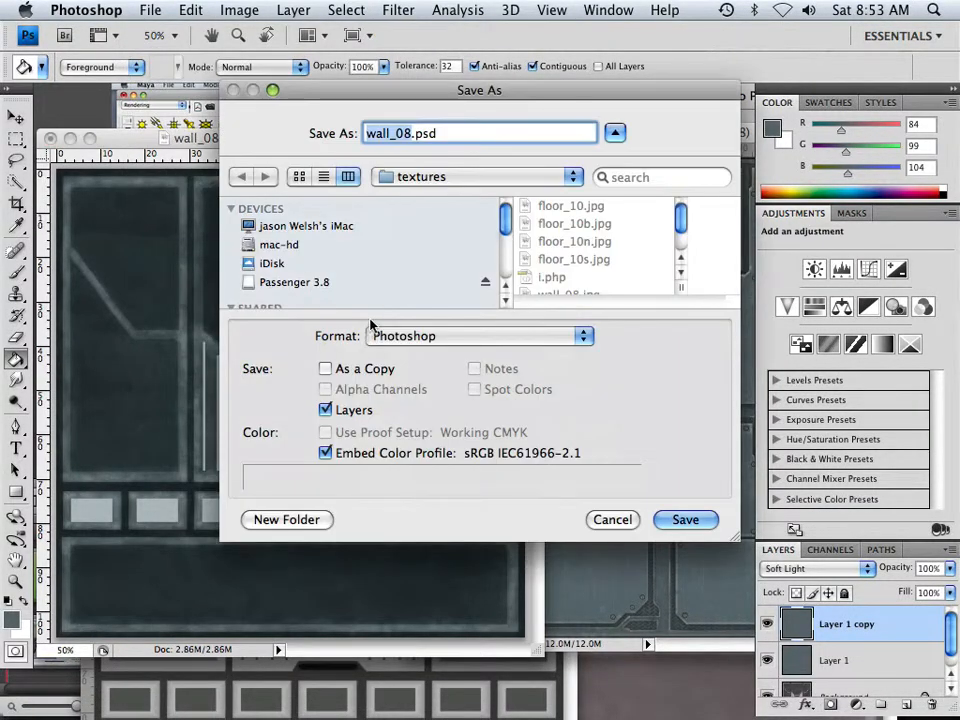
scroll(598, 280, "down", 3)
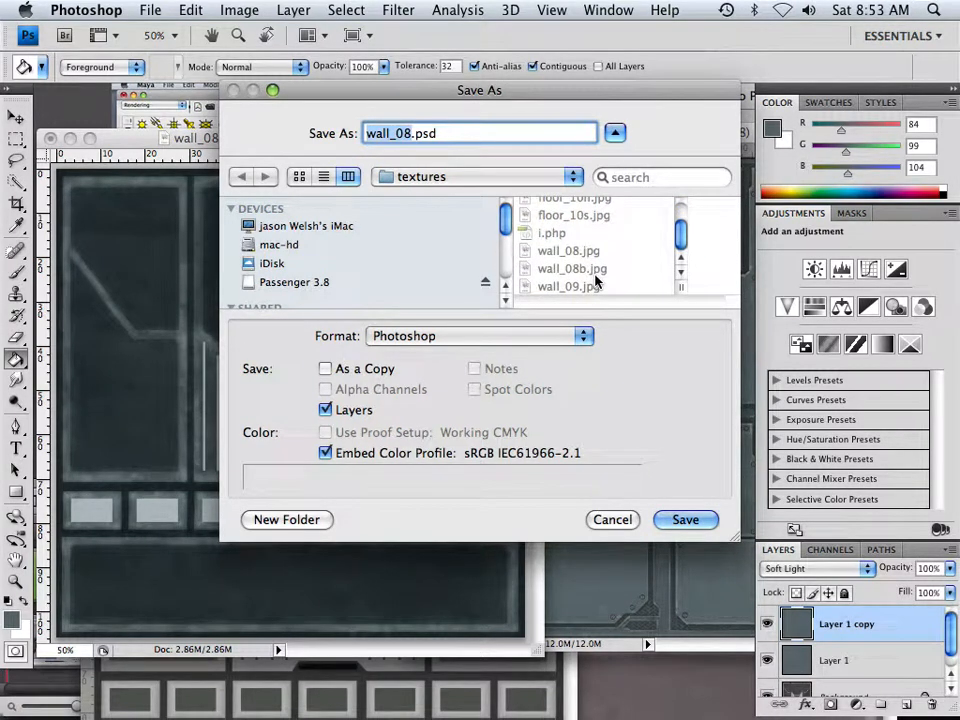
left_click(585, 259)
left_click(536, 336)
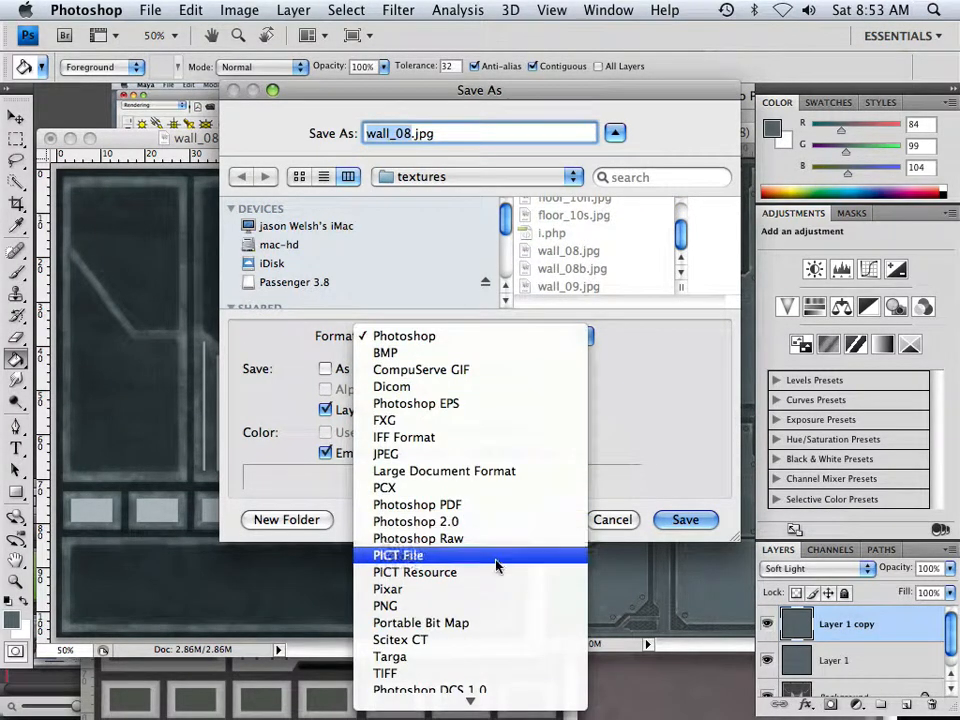
left_click(454, 448)
left_click(583, 251)
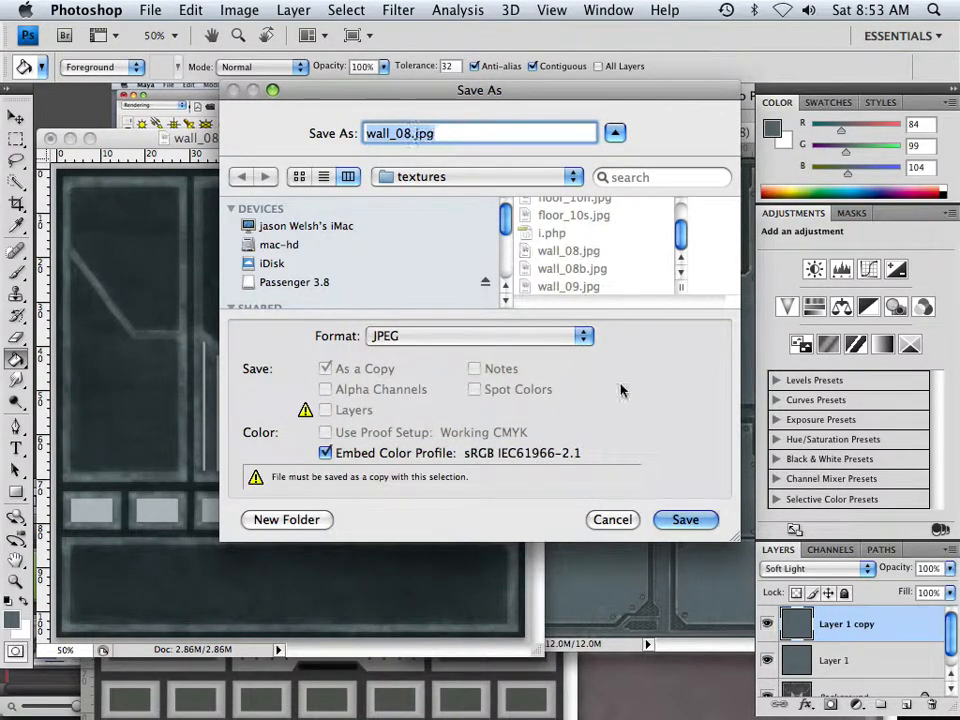
left_click(686, 522)
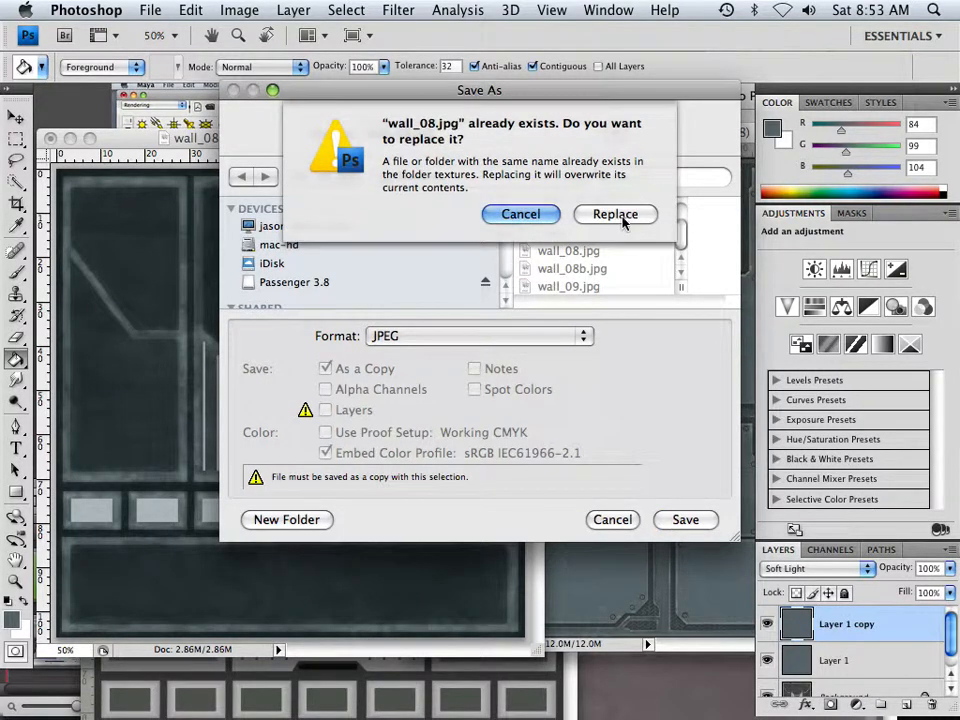
key("Return")
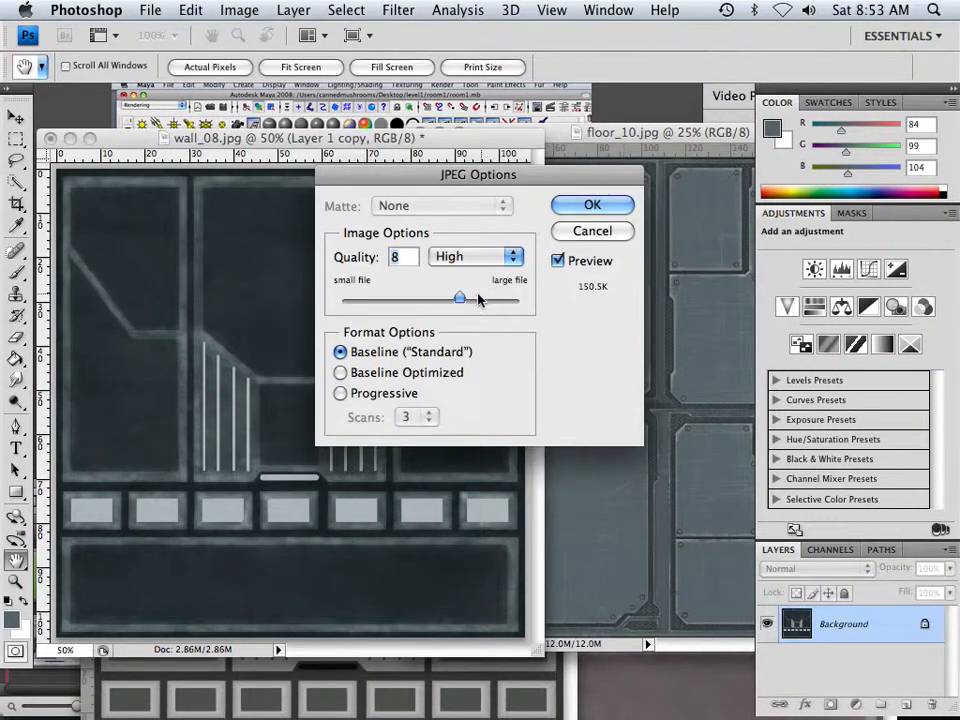
left_click_drag(478, 299, 577, 302)
left_click(590, 205)
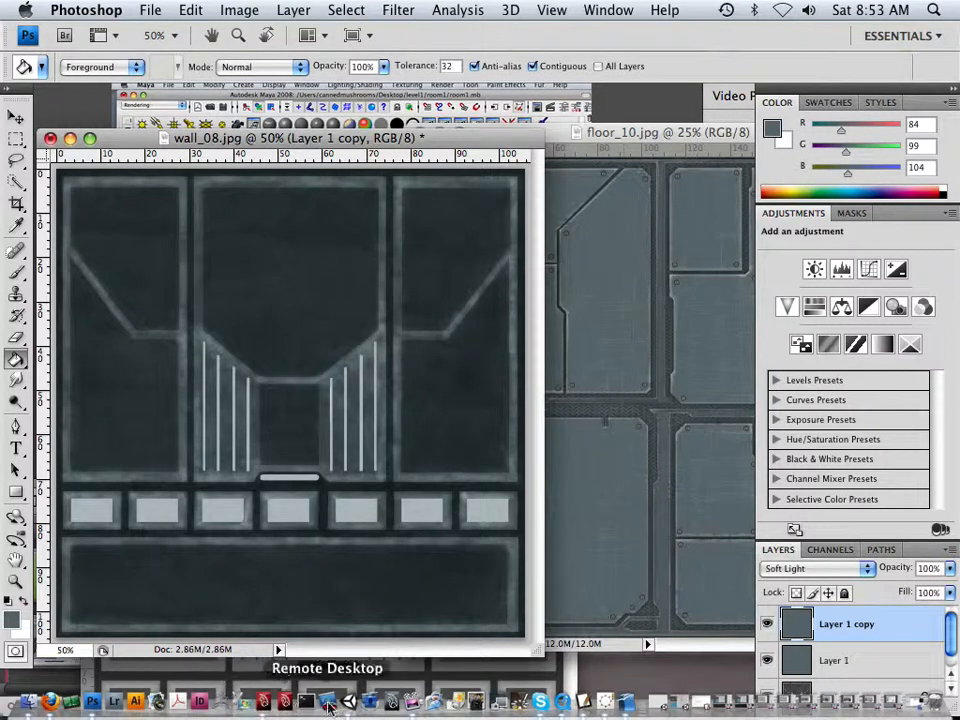
Step: Switch to Maya, bring up a Finder window over it, and open the room1 folder inside level1
left_click(263, 704)
left_click_drag(433, 444, 113, 84)
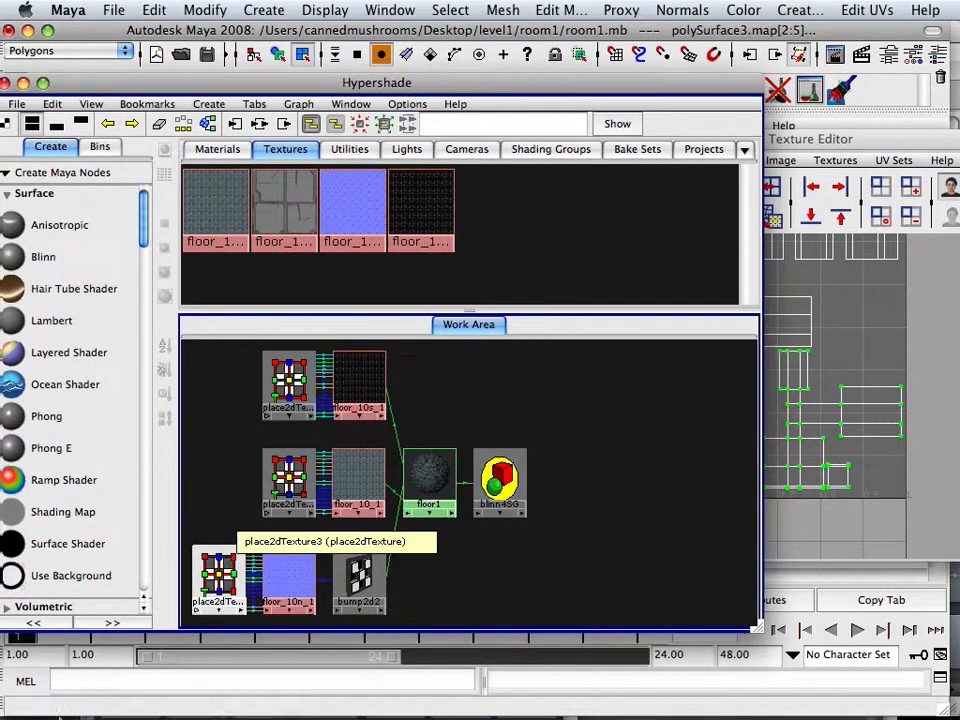
mouse_move(53, 712)
left_click(27, 701)
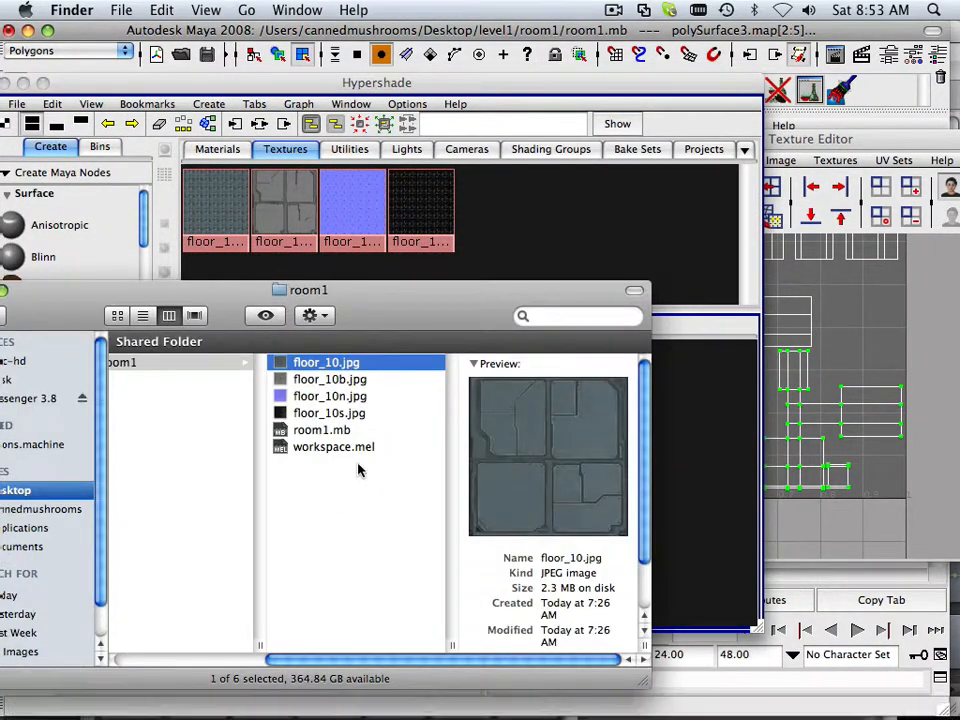
left_click_drag(376, 311, 638, 271)
left_click(415, 486)
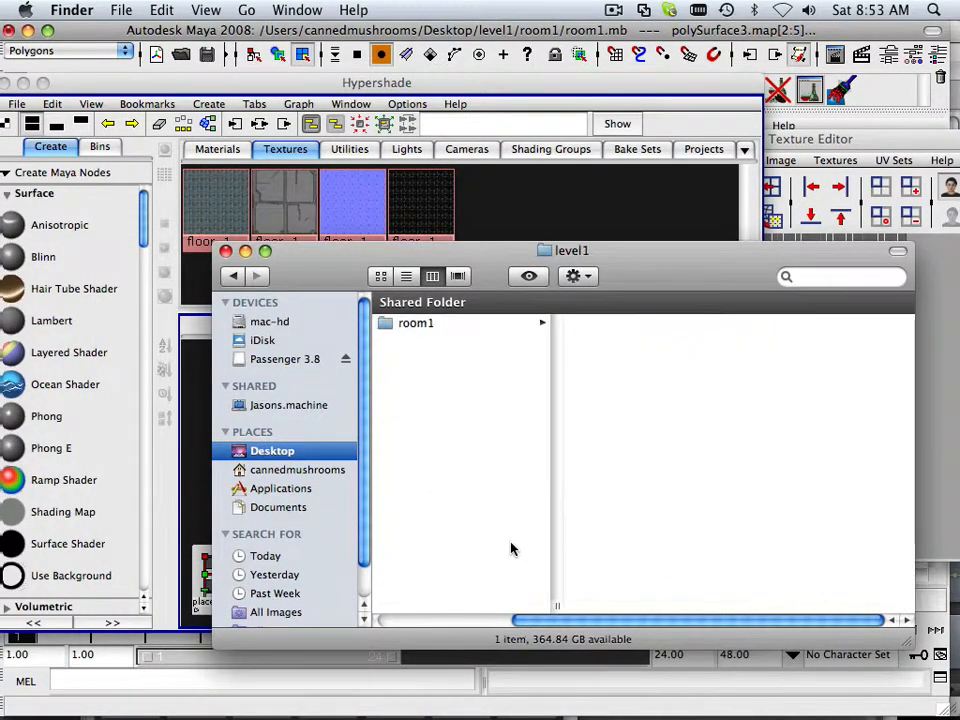
left_click(436, 325)
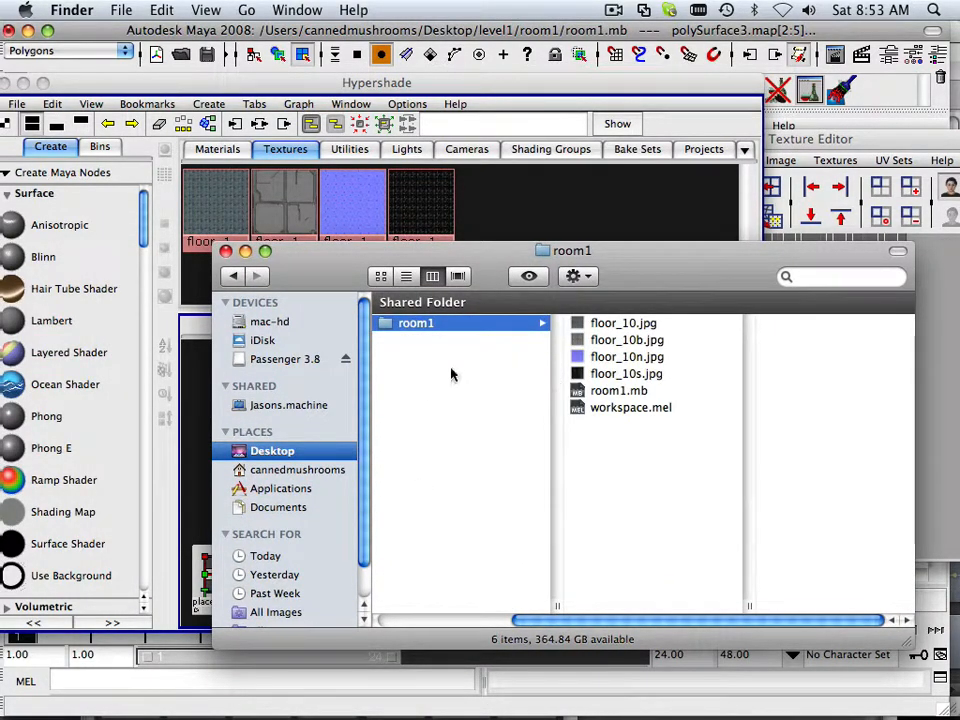
Step: Copy wall_08.jpg and wall_08b.jpg from the textures folder on the Desktop
scroll(279, 540, "down", 2)
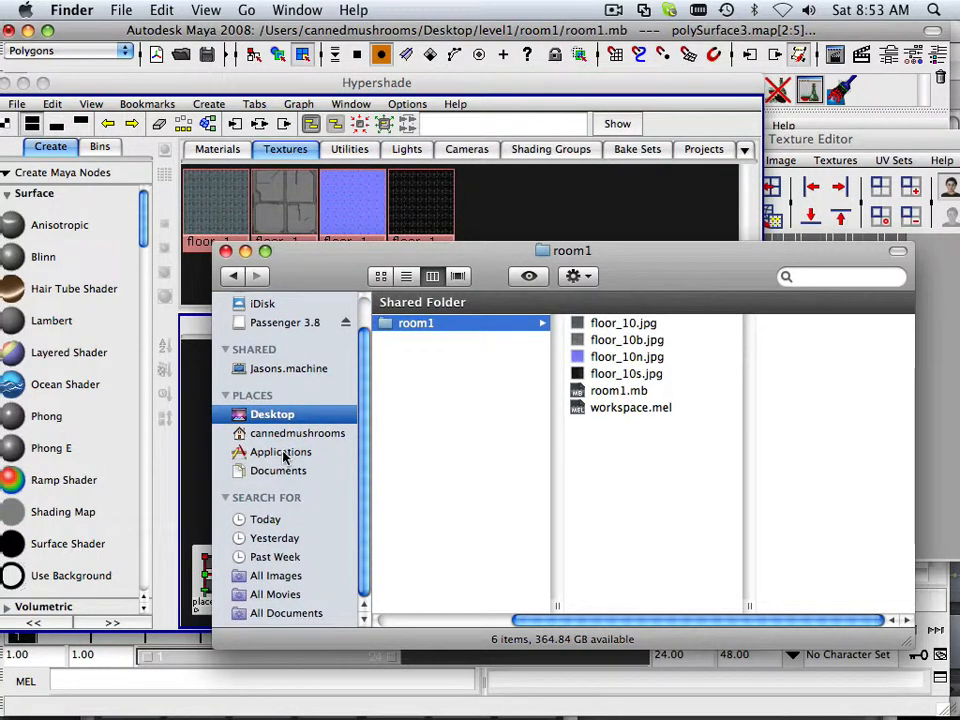
left_click_drag(556, 627, 407, 624)
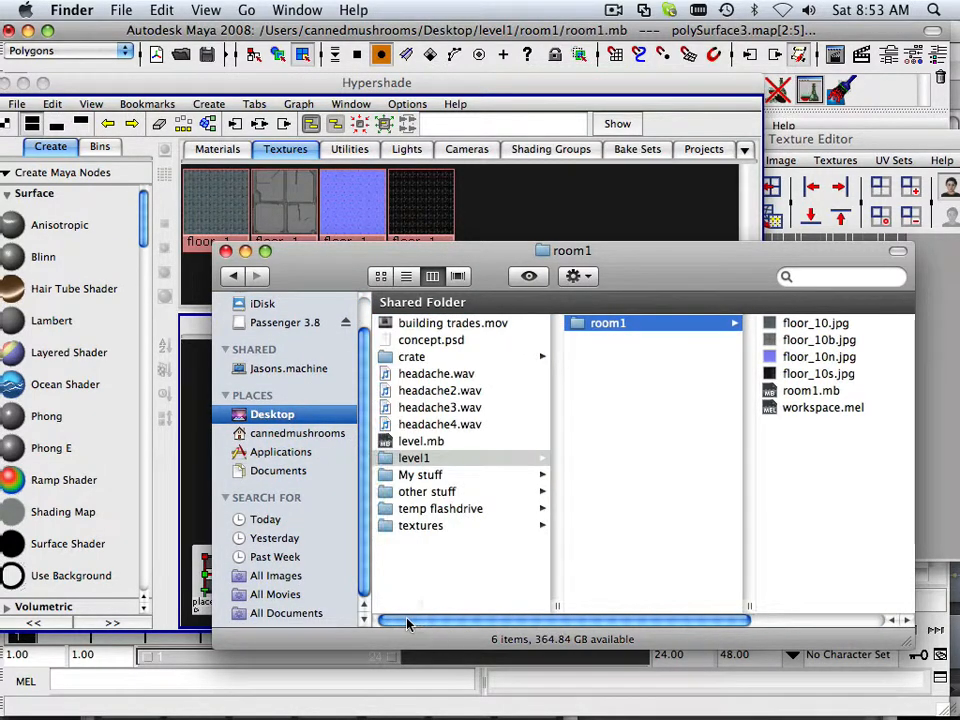
left_click(446, 527)
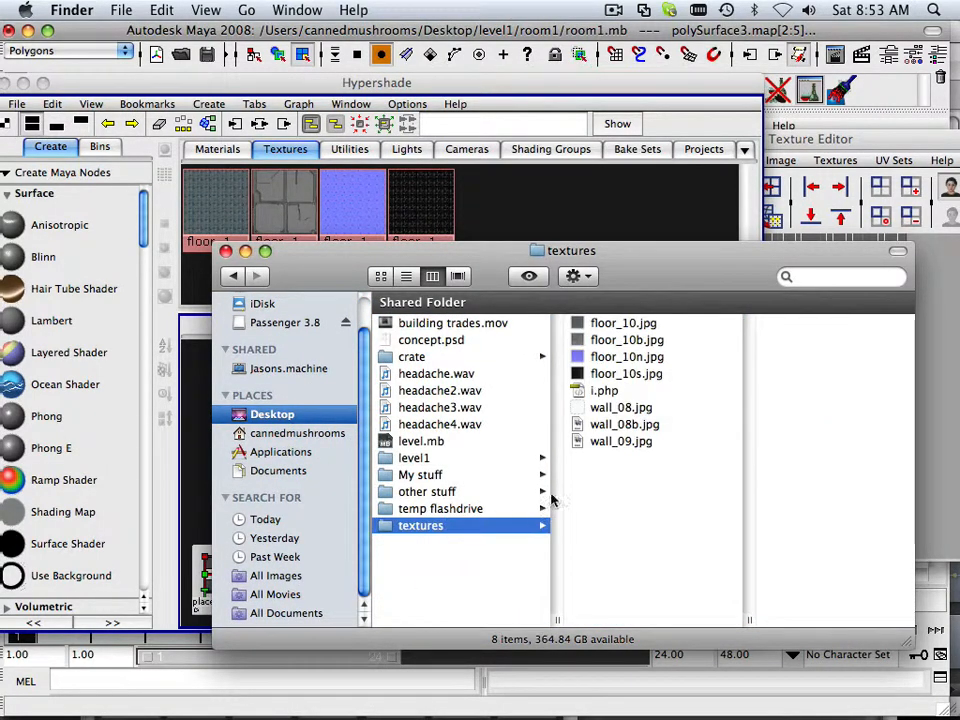
left_click(620, 408)
left_click(603, 425)
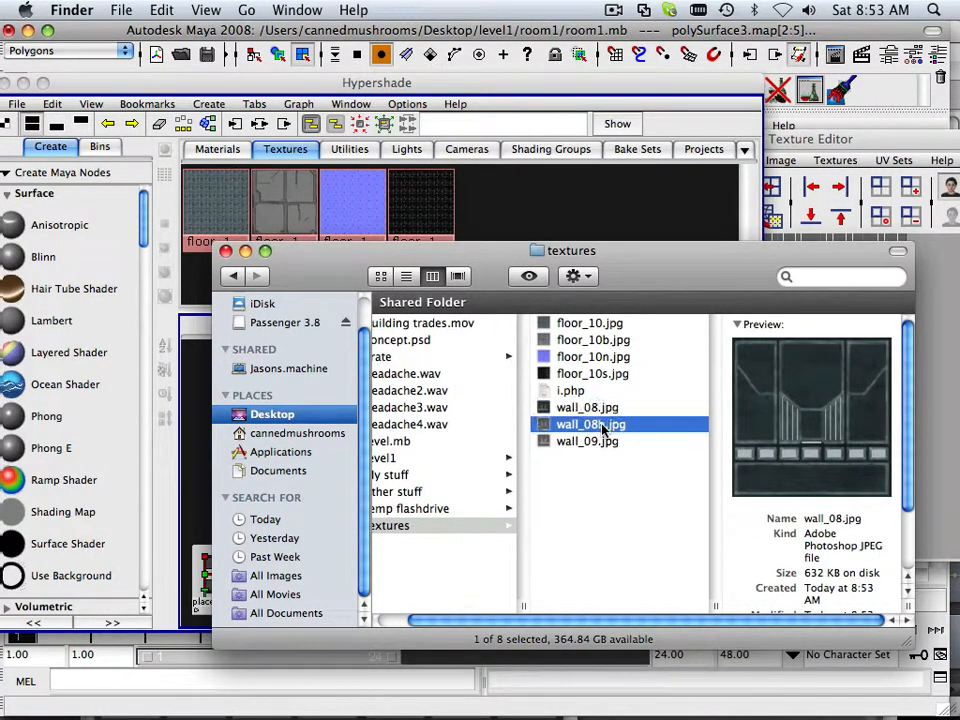
left_click(581, 443)
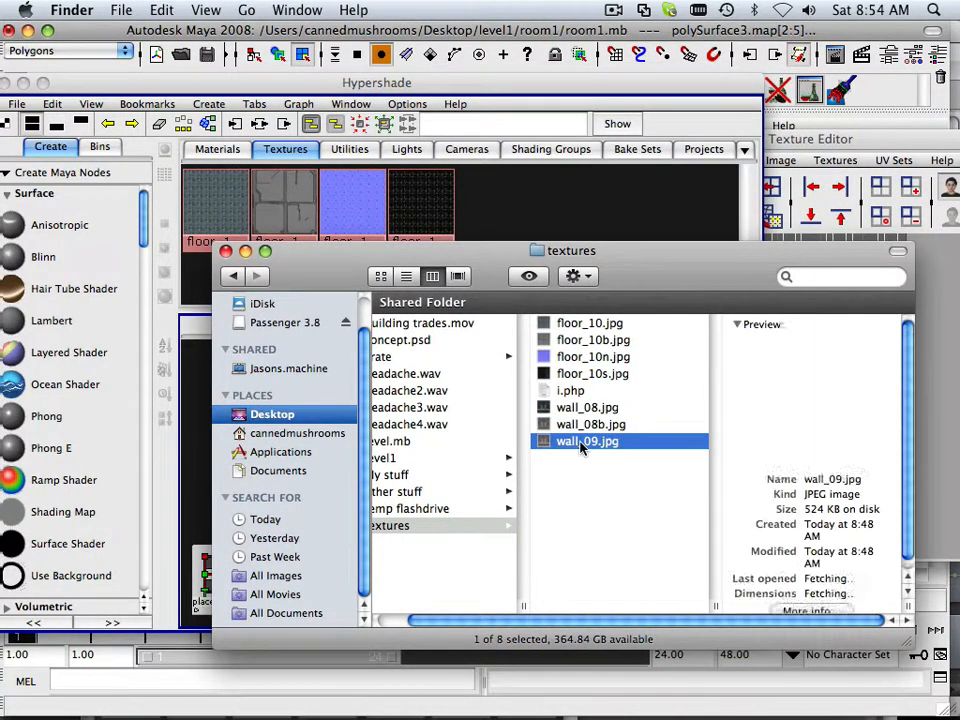
left_click(578, 411)
left_click(576, 425, "shift")
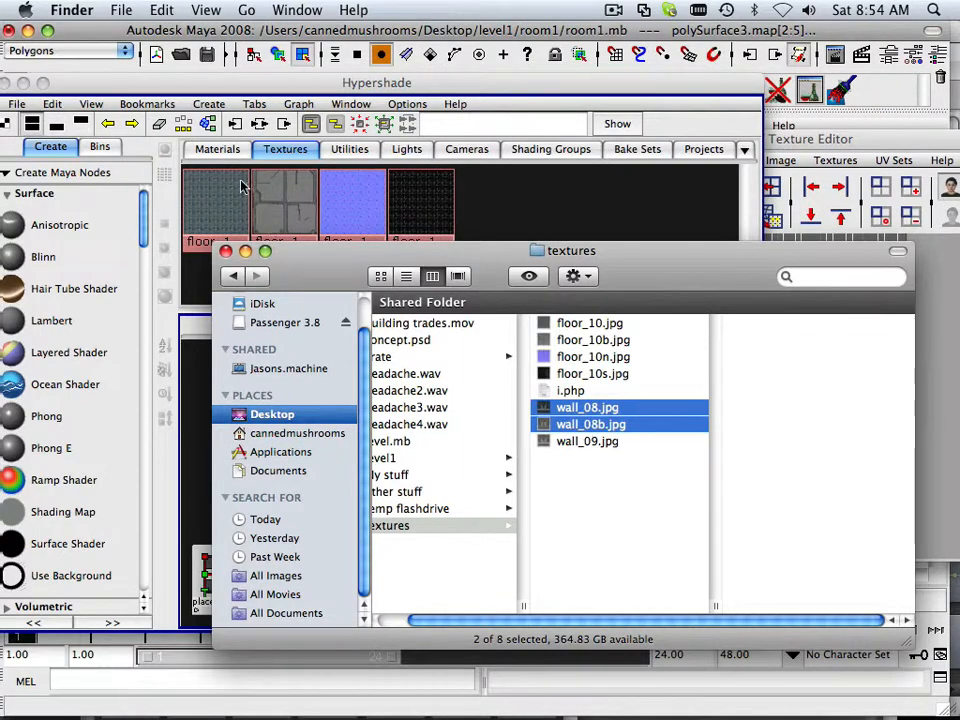
left_click(160, 11)
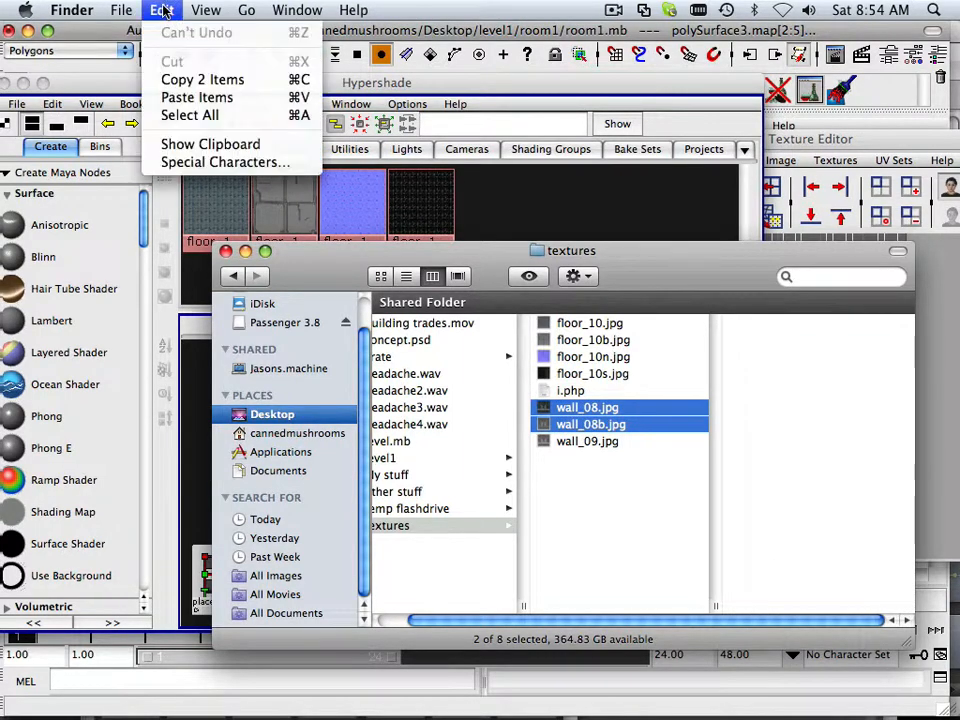
left_click(190, 79)
Step: Paste the two copied wall textures into the room1 folder inside level1
scroll(420, 478, "left", 3)
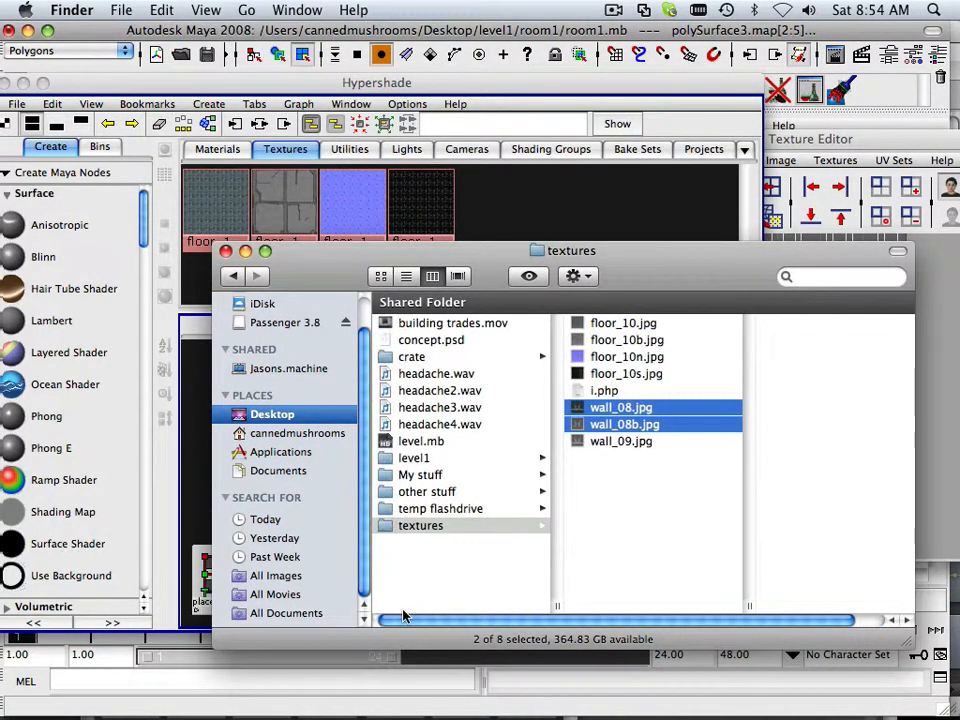
left_click(398, 457)
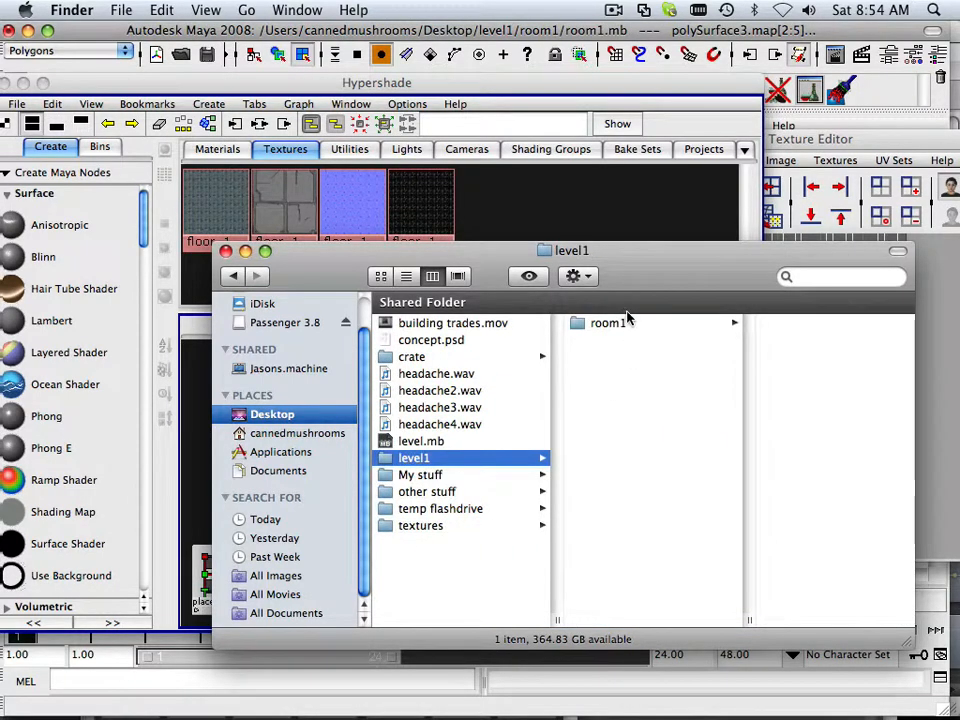
left_click(630, 320)
left_click_drag(685, 286, 487, 276)
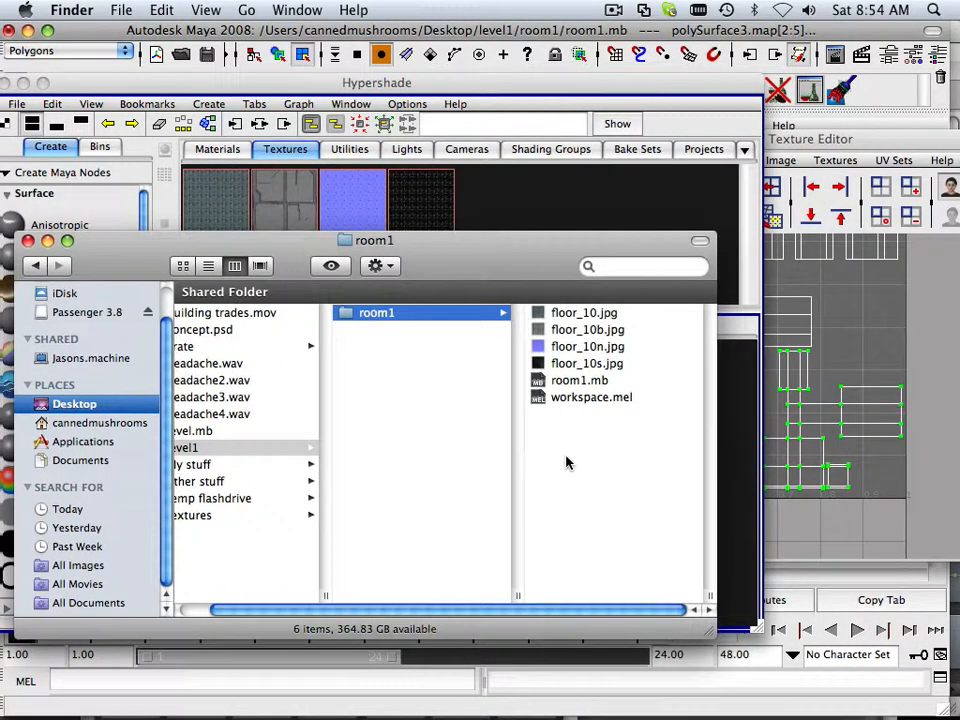
left_click(161, 10)
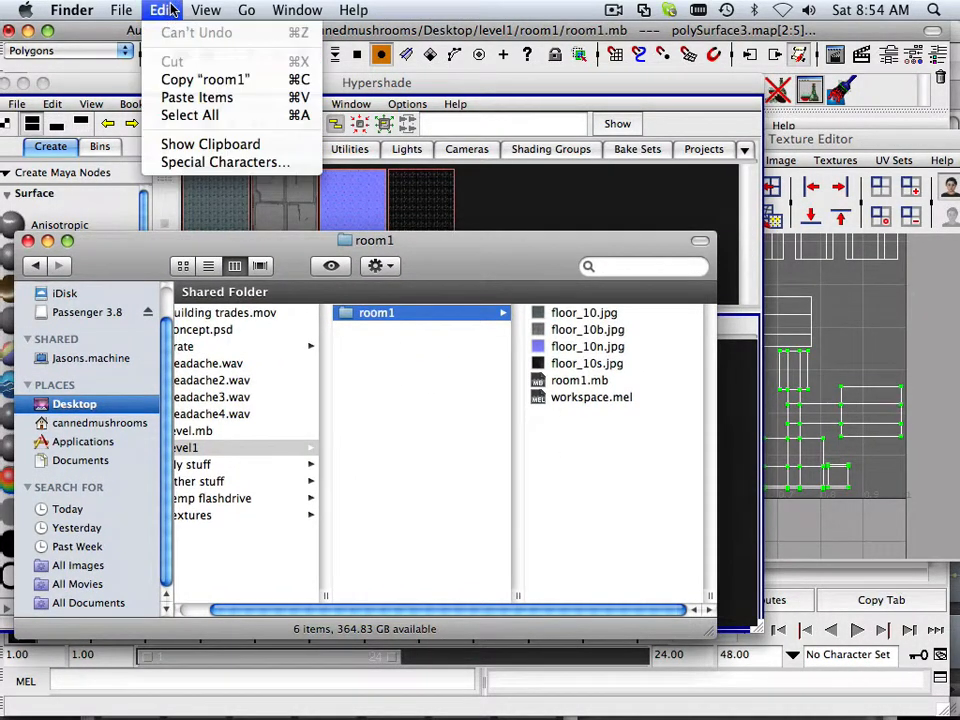
left_click(197, 97)
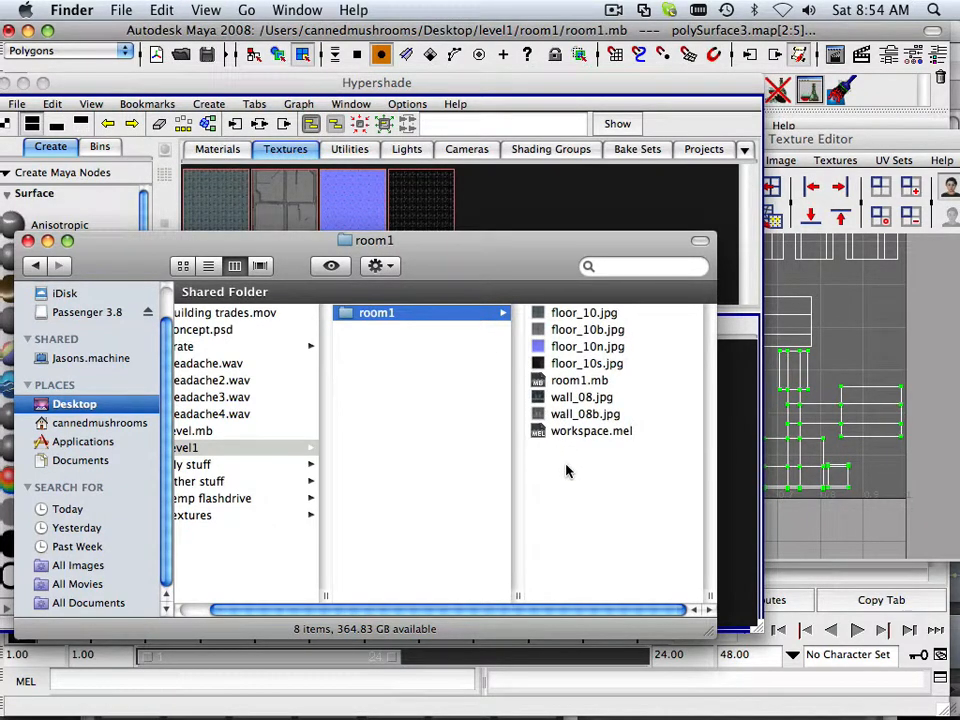
Step: Import wall_08.jpg and wall_08b.jpg from room1 into the Hypershade textures and move the Finder window out of the way
left_click_drag(568, 403, 536, 200)
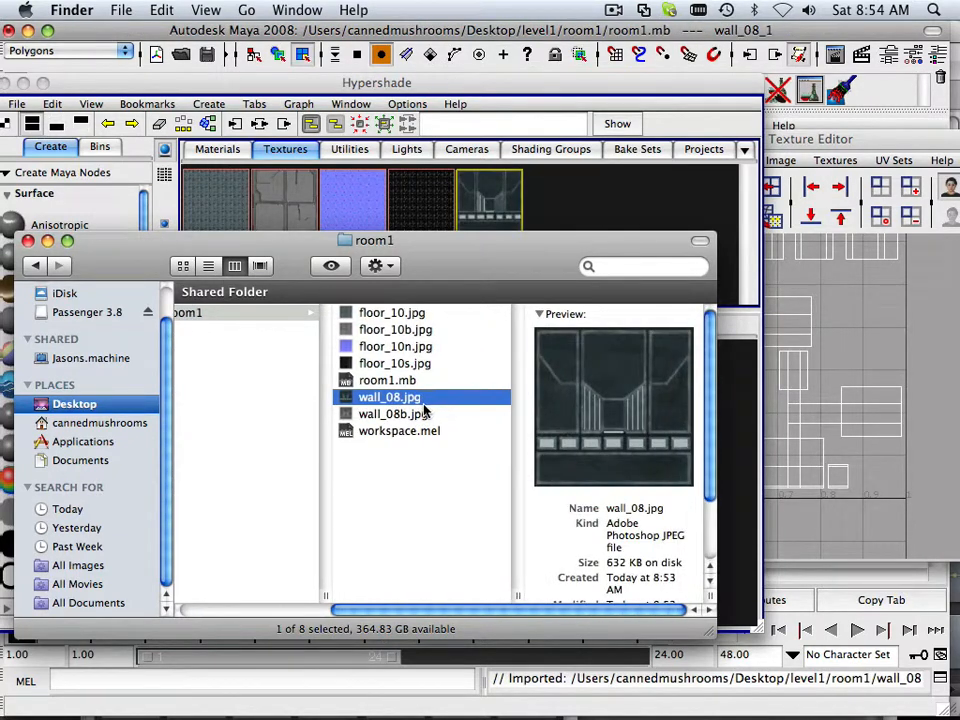
left_click_drag(410, 420, 614, 191)
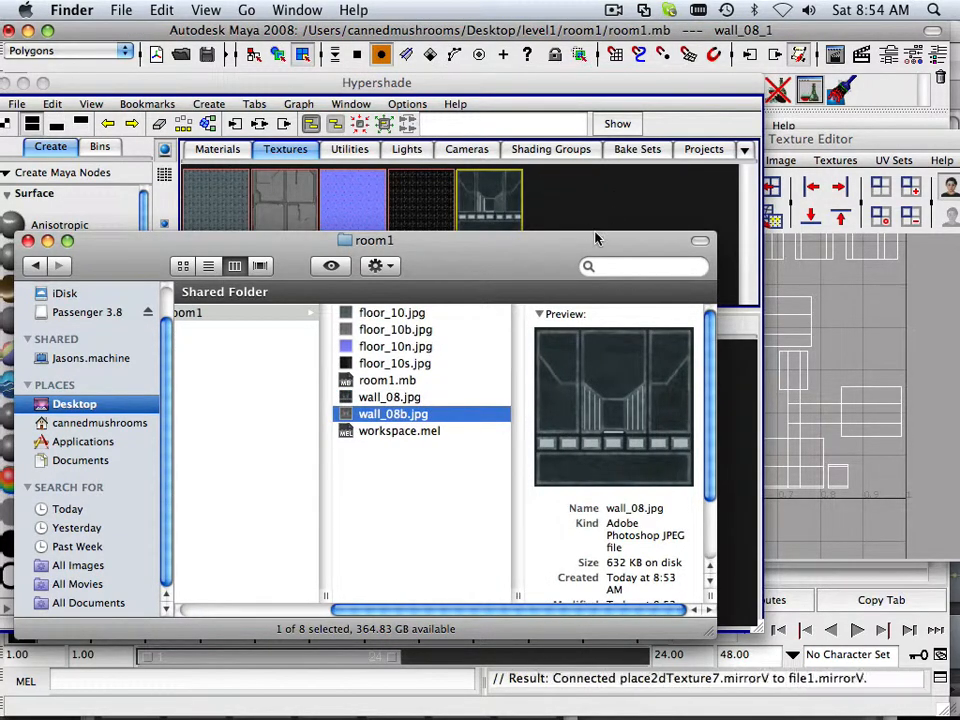
left_click_drag(540, 252, 412, 625)
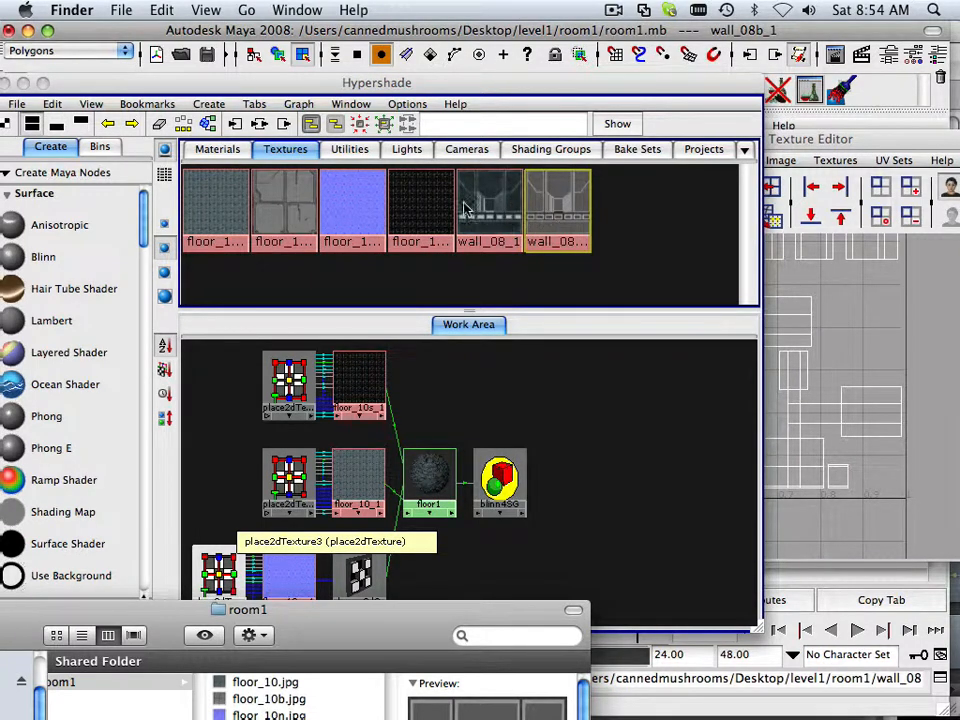
Step: Graph the input and output connections of the wall1 material in the Hypershade work area
left_click(220, 149)
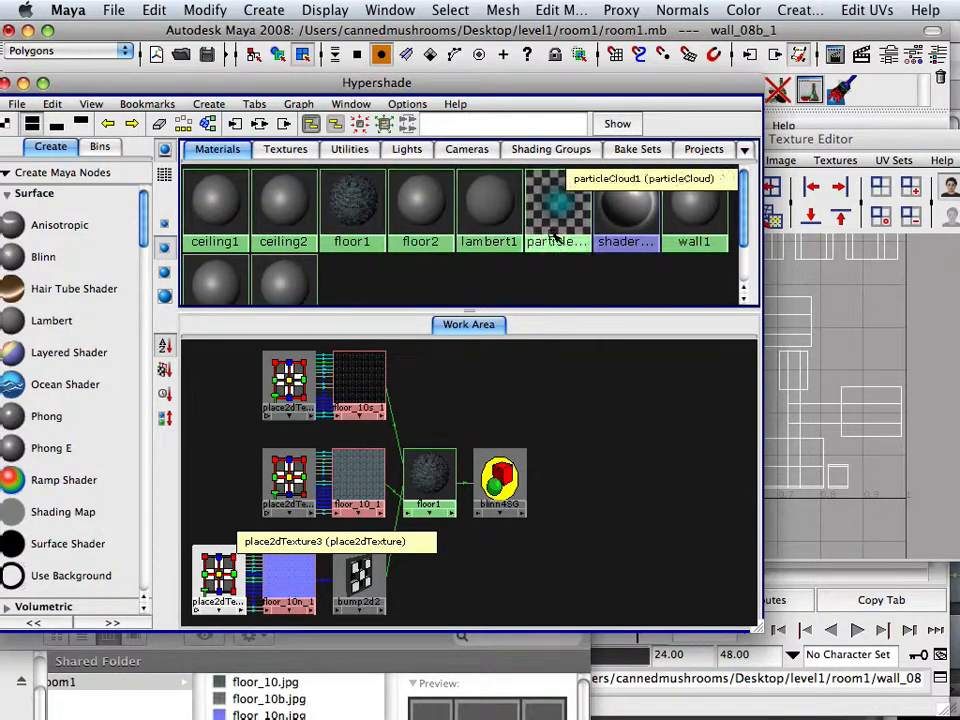
left_click(693, 231)
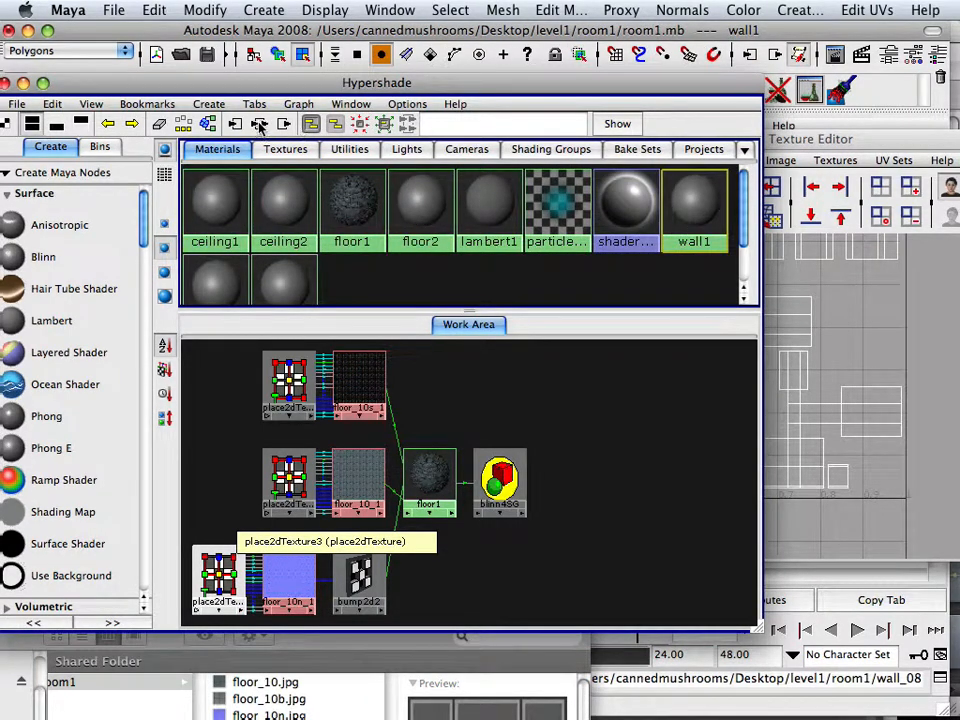
left_click(259, 124)
scroll(386, 429, "down", 3)
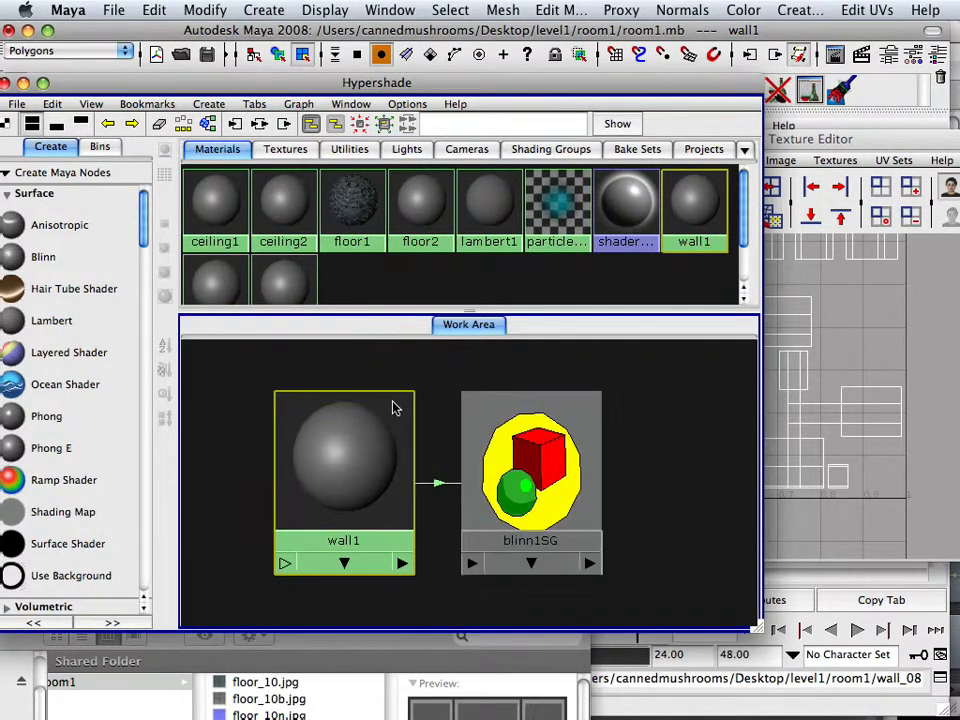
scroll(390, 400, "down", 5)
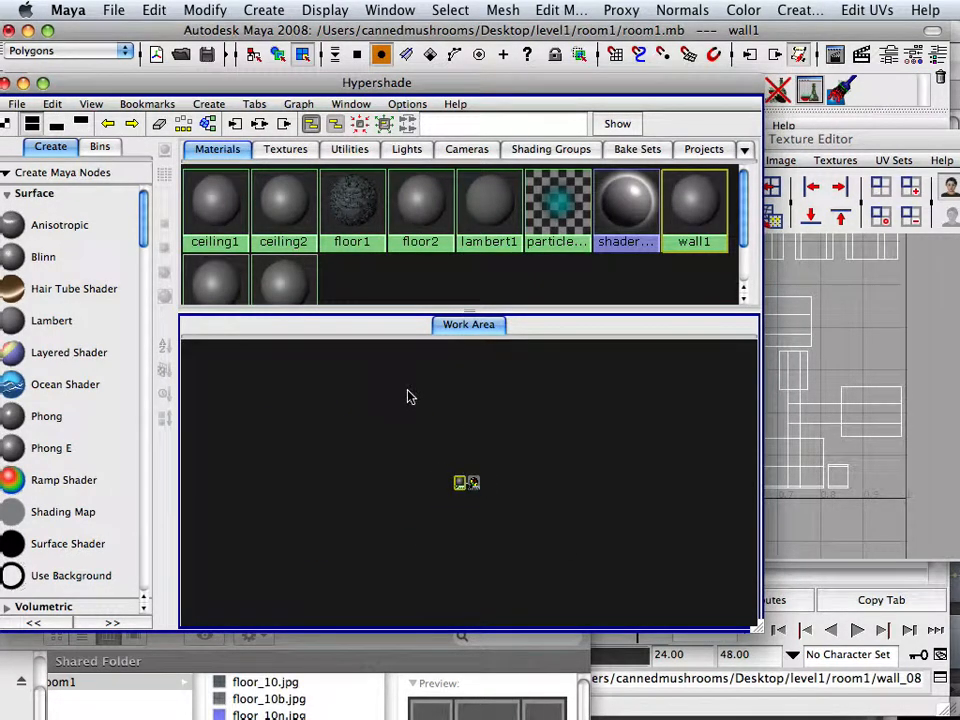
scroll(410, 396, "up", 4)
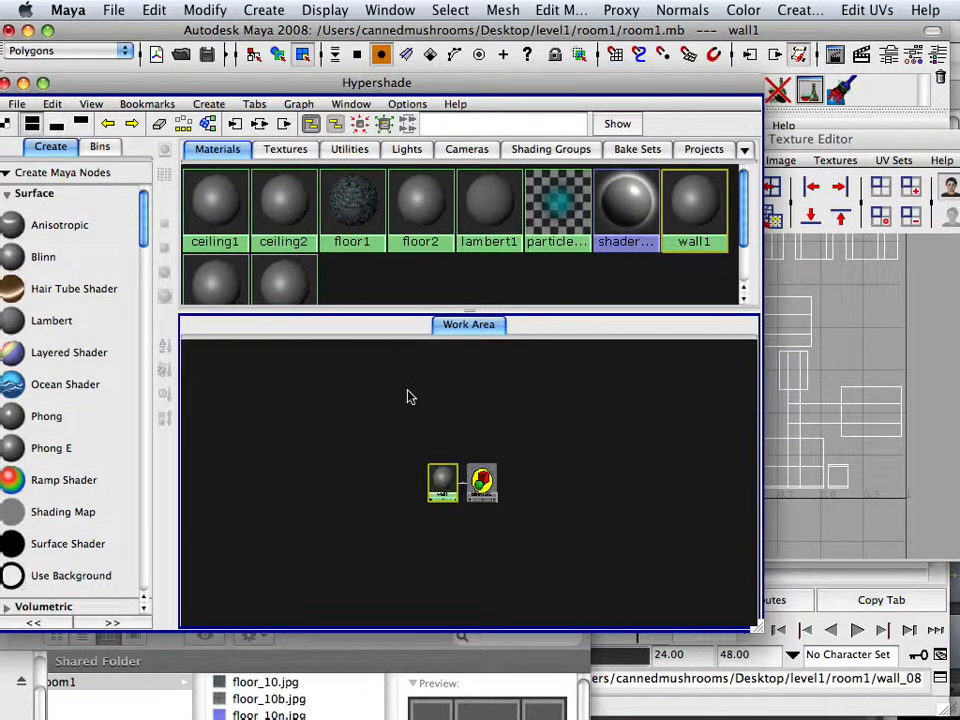
Step: Connect the wall_08_1 texture to the default input of wall1 and place its node above and to the left of the material
left_click(288, 150)
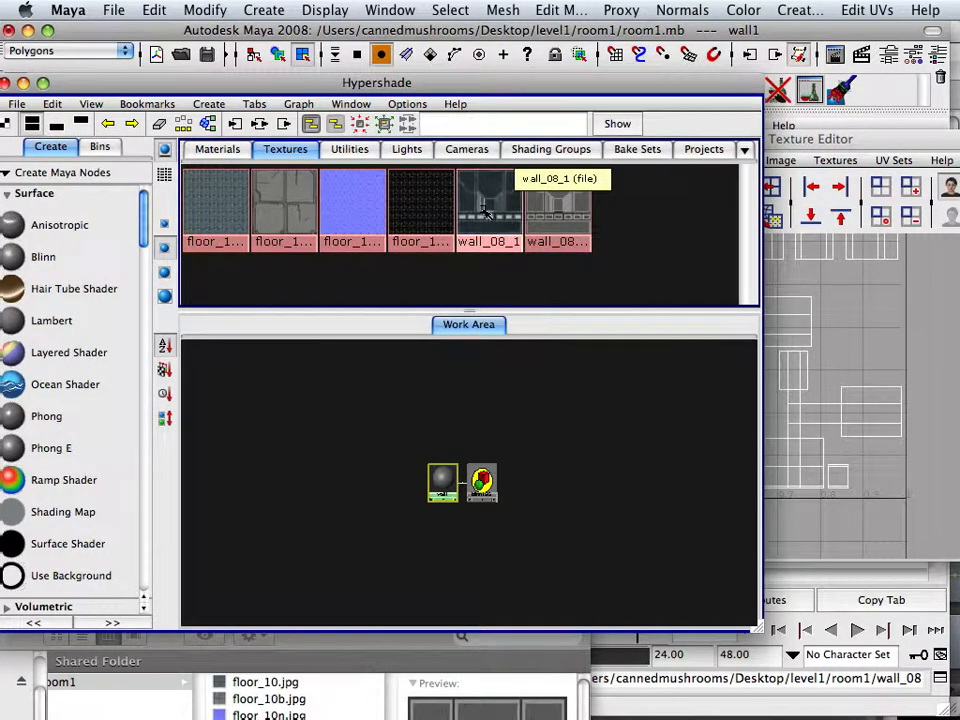
left_click_drag(444, 481, 444, 481)
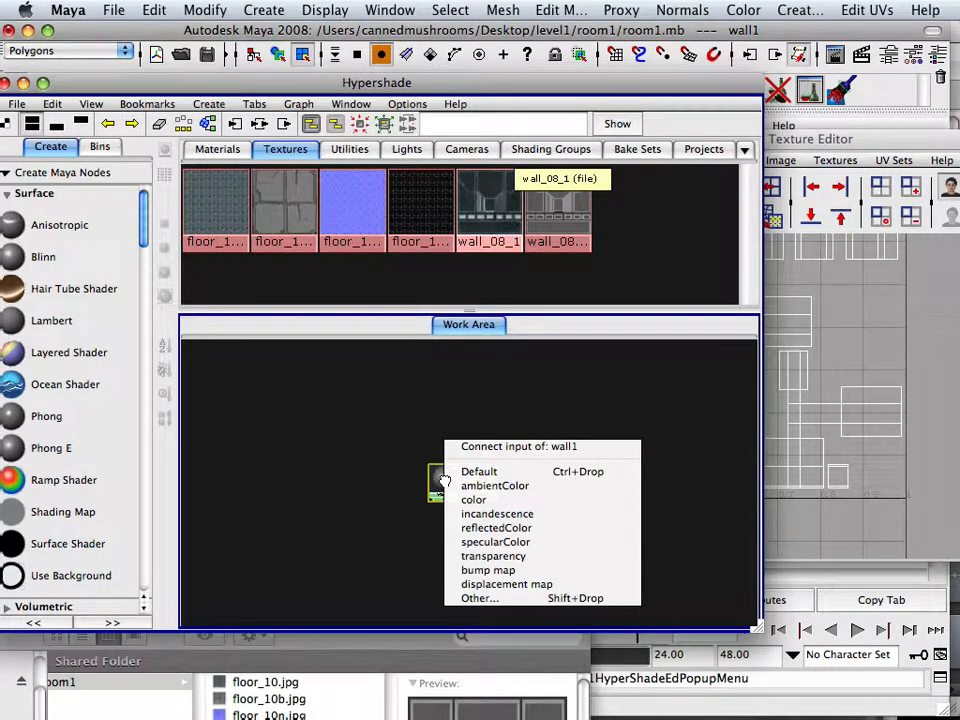
left_click(477, 471)
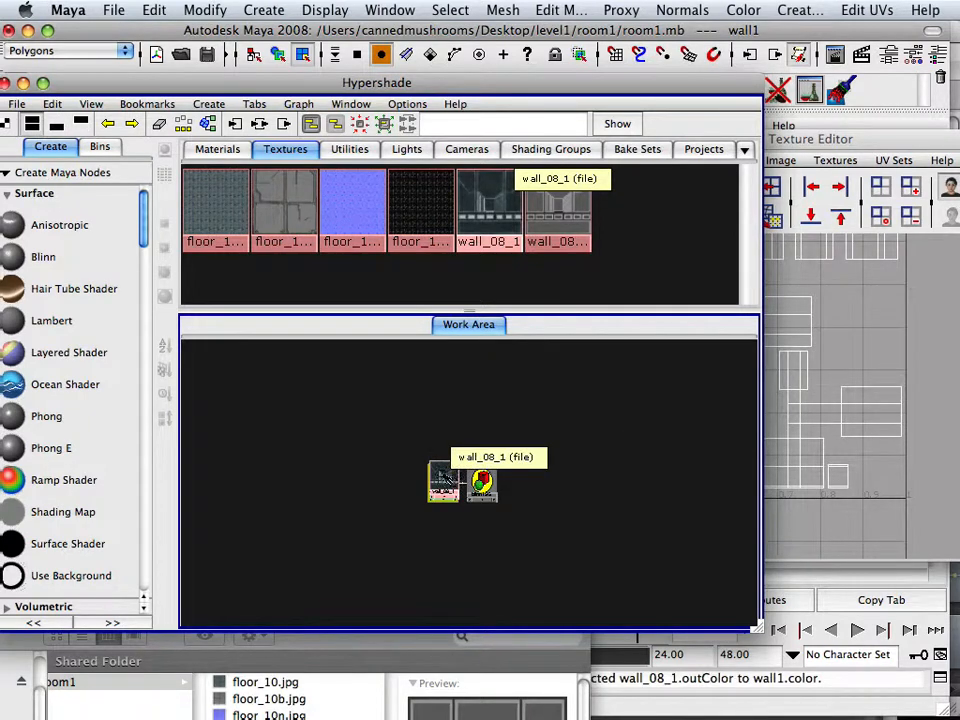
left_click_drag(444, 481, 350, 424)
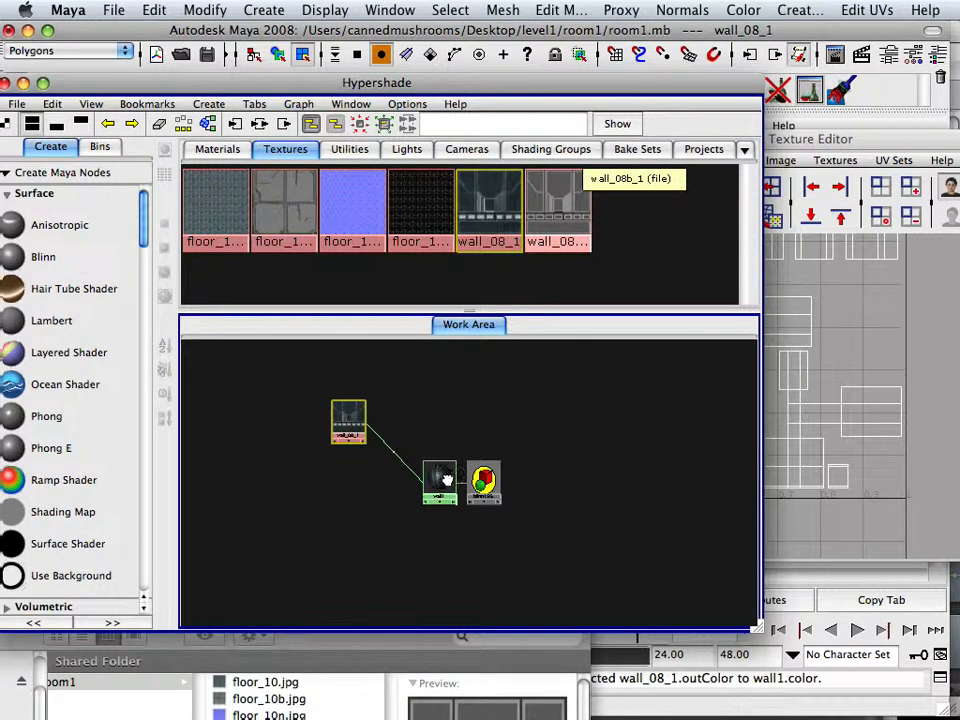
Step: Connect the wall_08b_1 texture to the bump map input of wall1 and arrange the texture and bump nodes apart from the material
left_click_drag(446, 479, 328, 562)
left_click(466, 567)
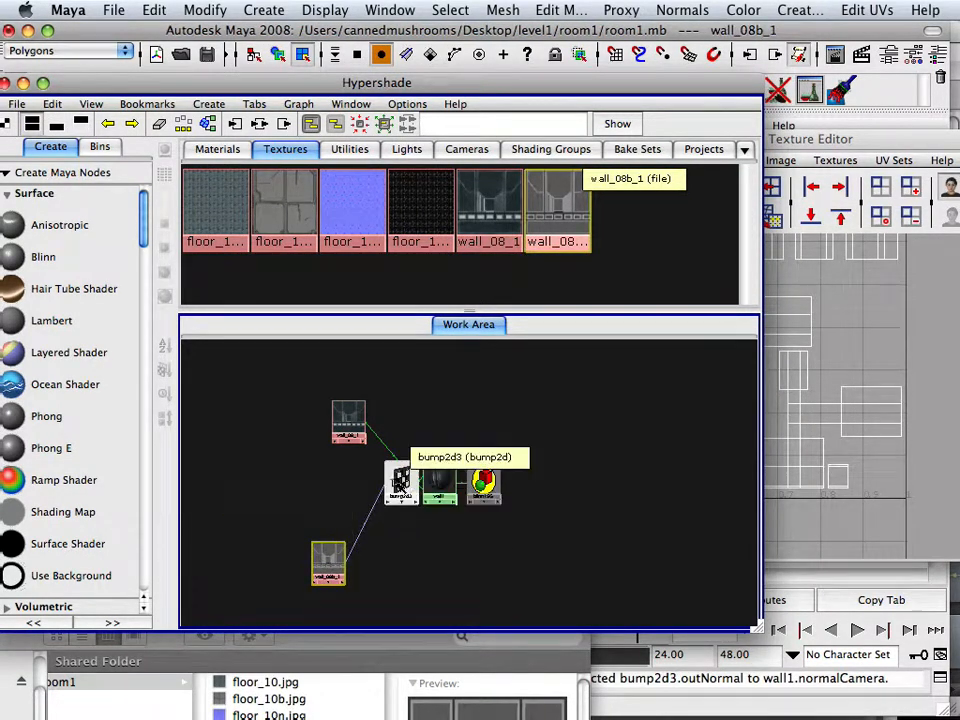
left_click_drag(398, 480, 368, 510)
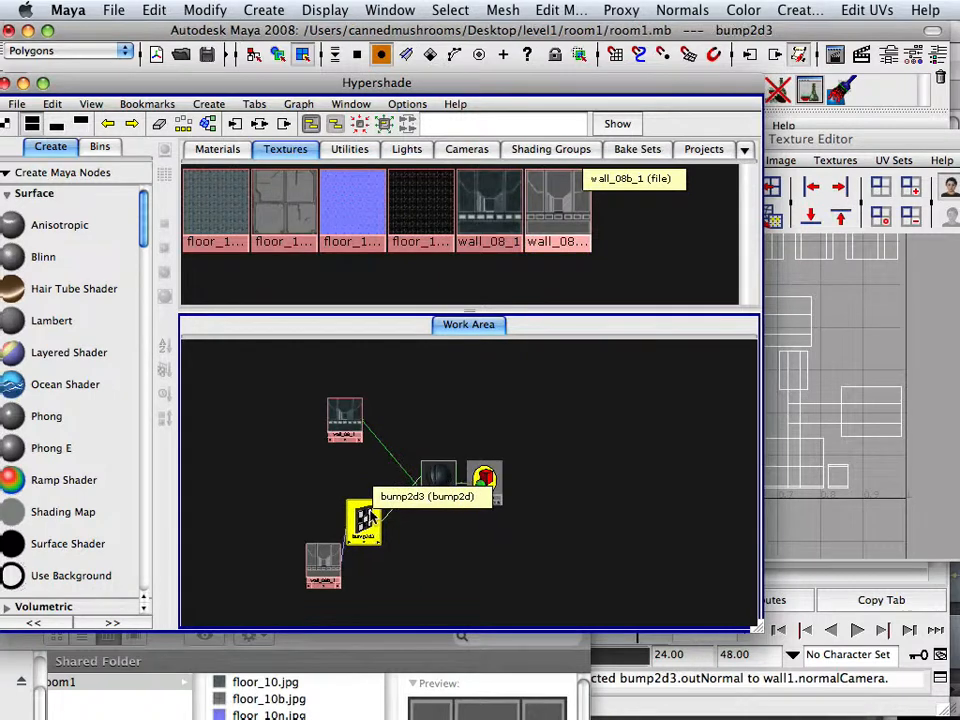
scroll(372, 515, "up", 5)
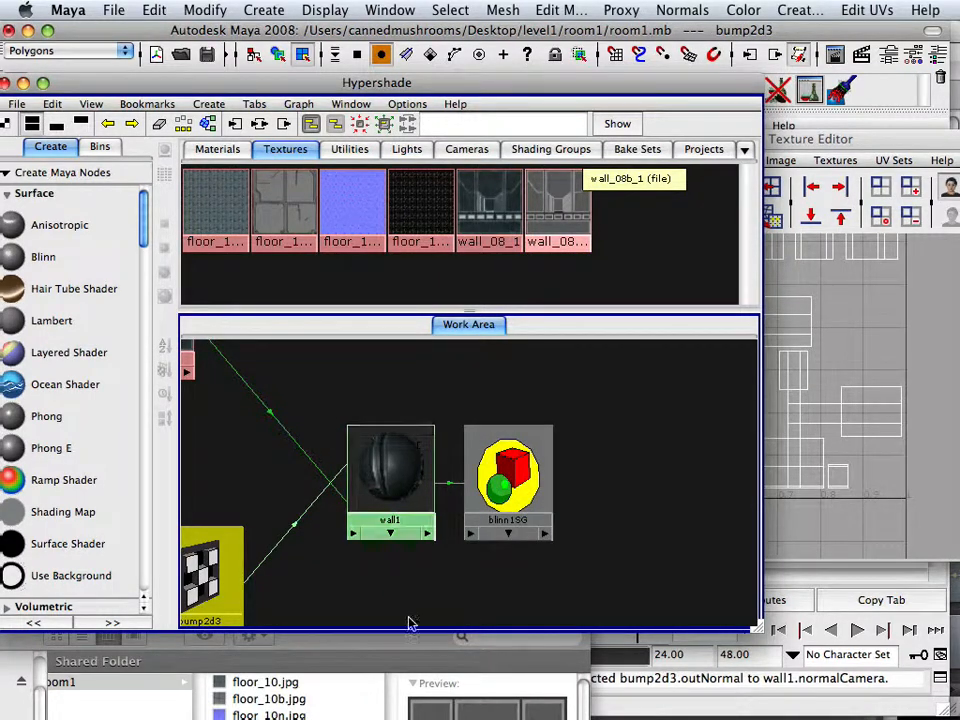
Step: Switch to Photoshop and add an Exposure adjustment layer above Layer 1 copy in wall_08.jpg
mouse_move(460, 708)
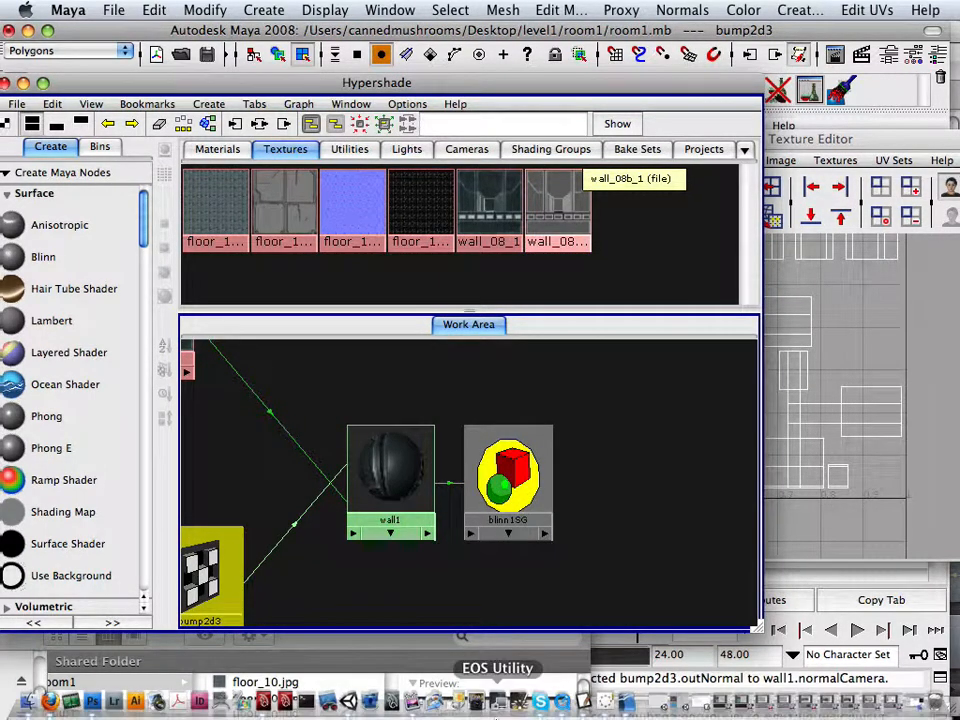
left_click(92, 701)
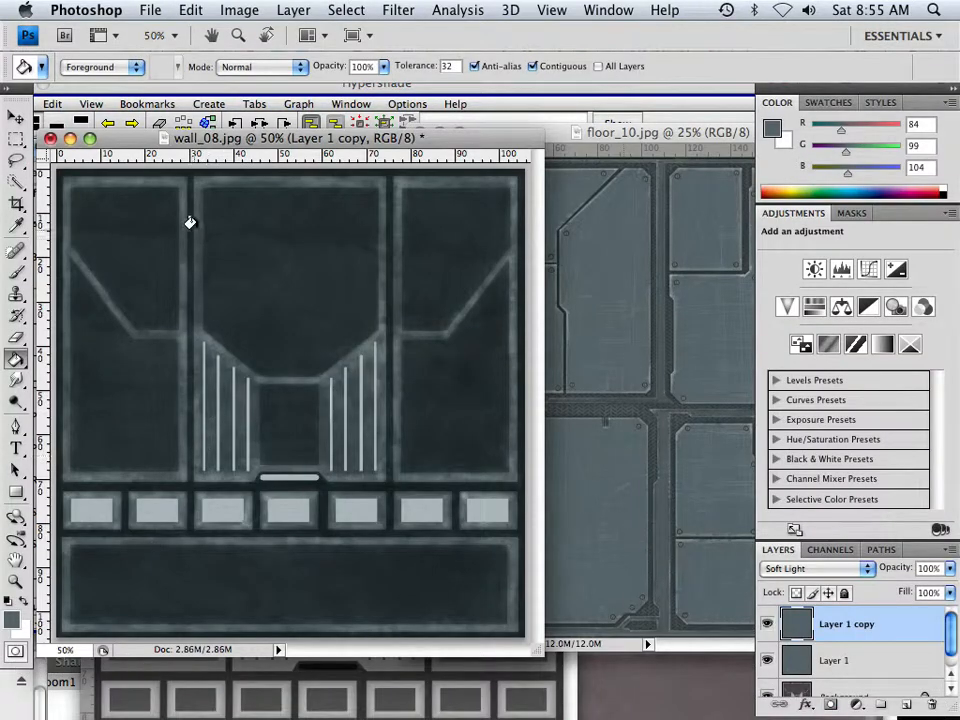
left_click_drag(158, 137, 276, 145)
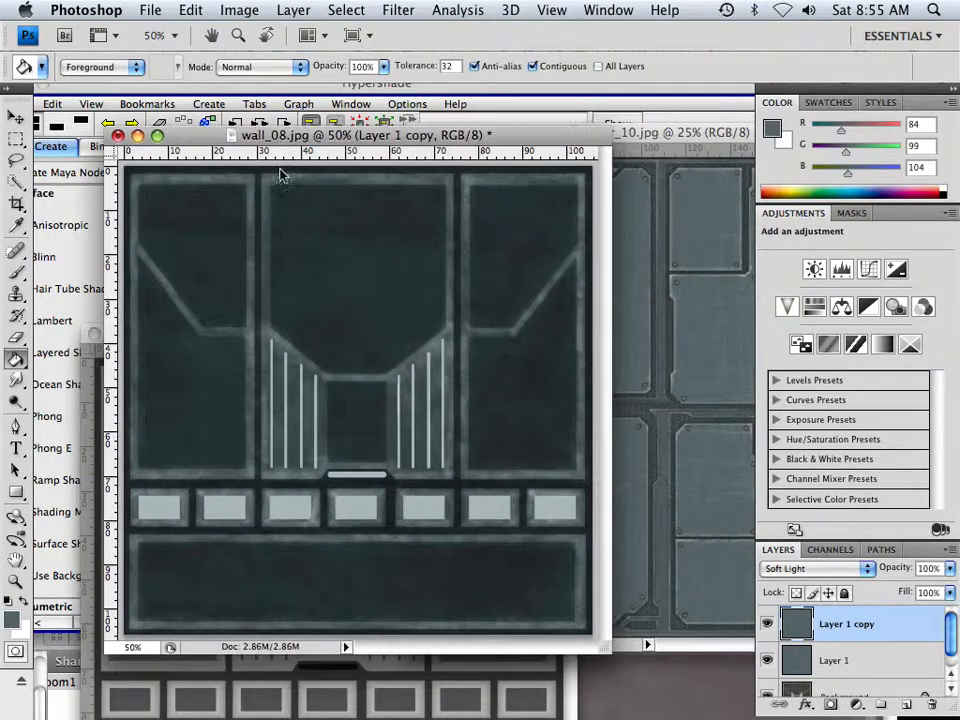
left_click(254, 11)
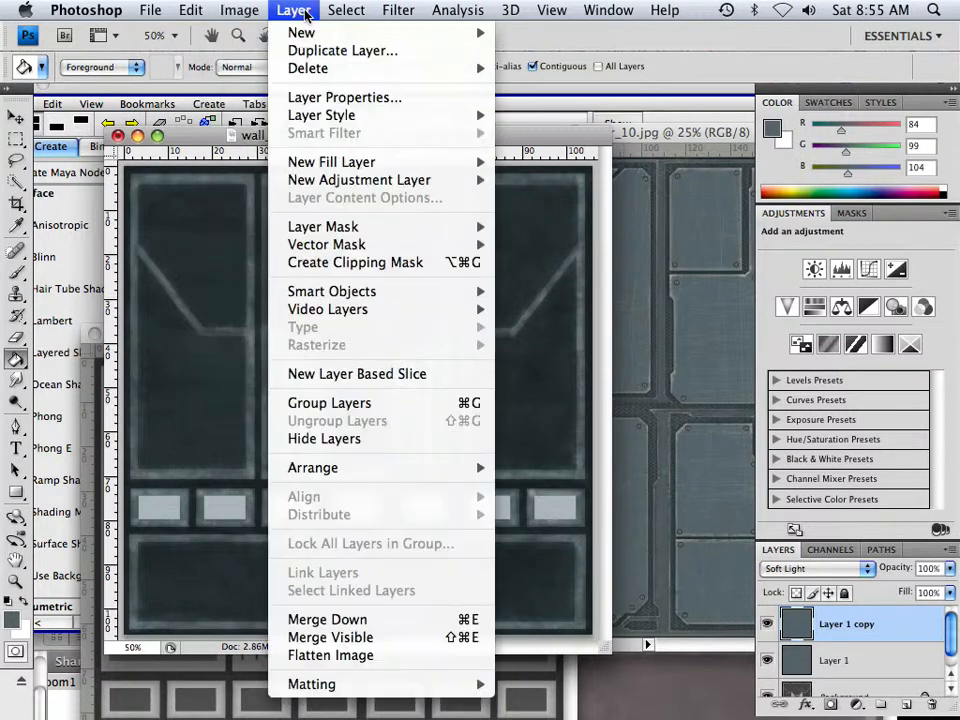
mouse_move(336, 180)
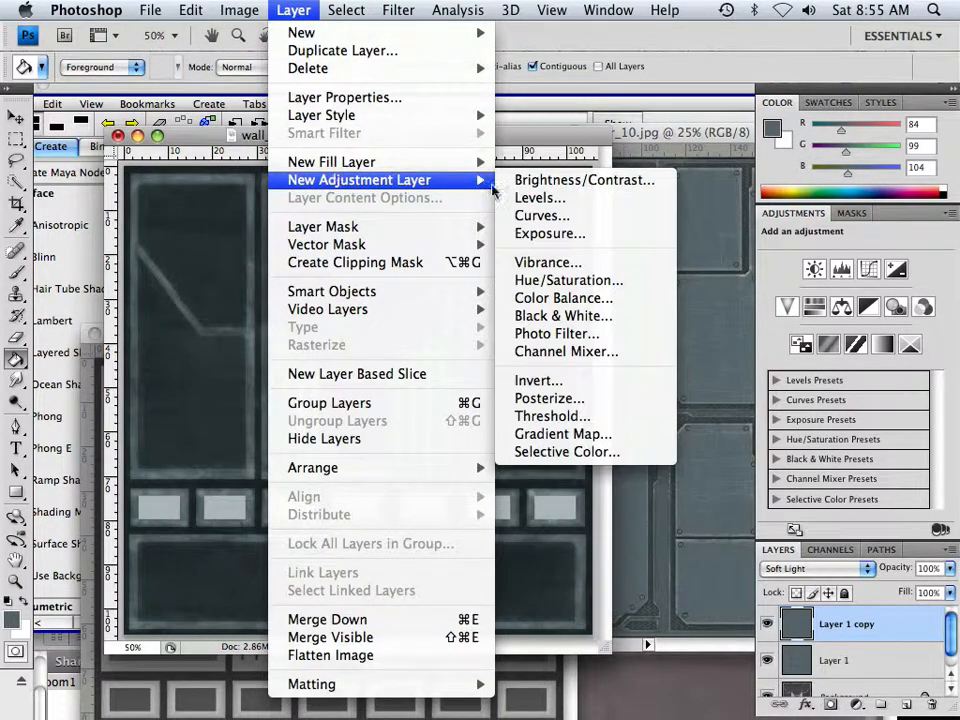
left_click(543, 236)
left_click(643, 227)
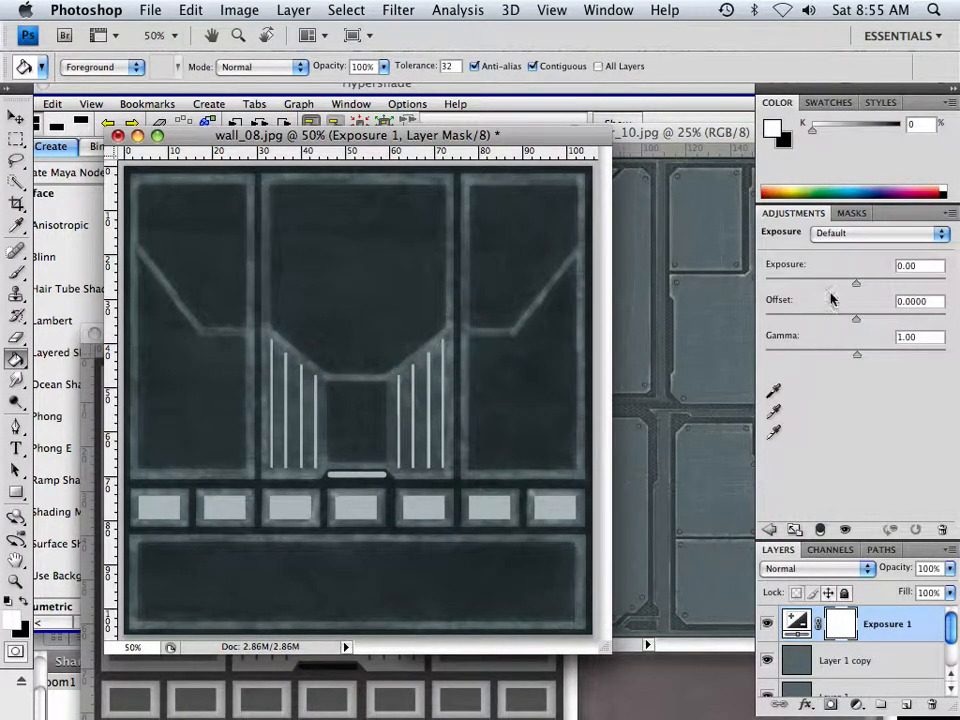
Step: Darken the wall texture by setting the adjustment layer's exposure to -5.76 and offset to -0.0026
left_click_drag(853, 285, 798, 285)
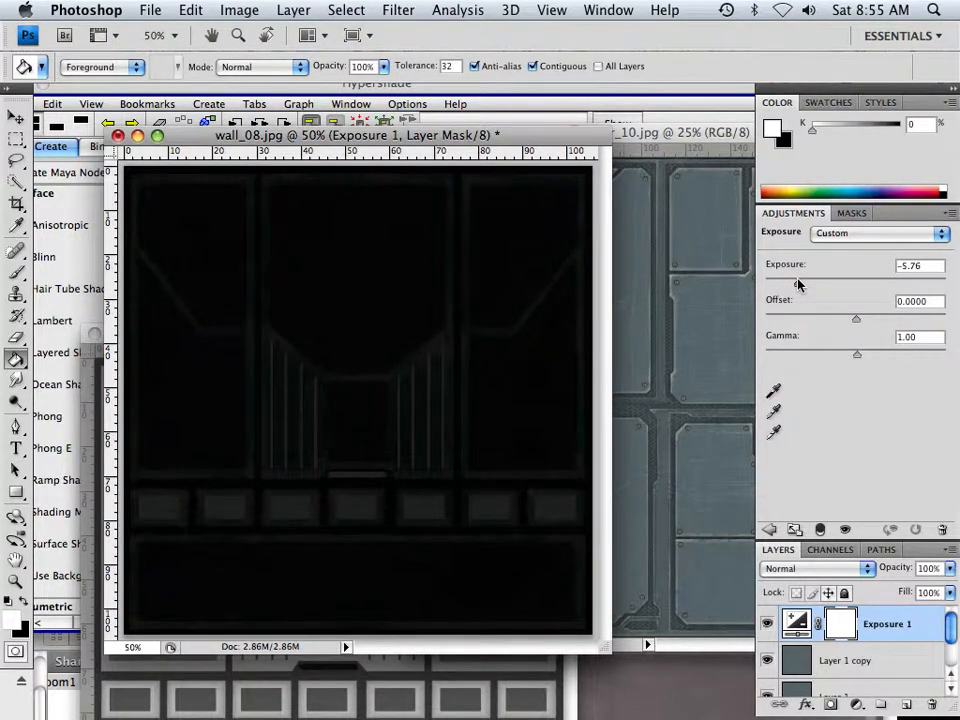
left_click_drag(859, 321, 855, 321)
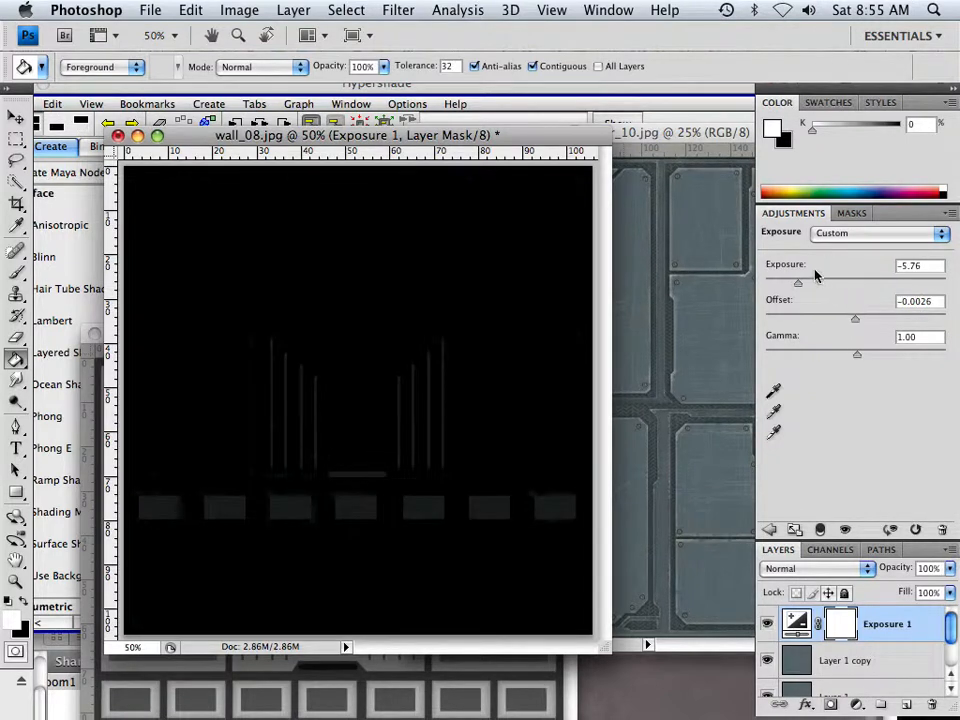
Step: Set the Exposure adjustment layer's exposure to -4.92
left_click_drag(799, 286, 801, 287)
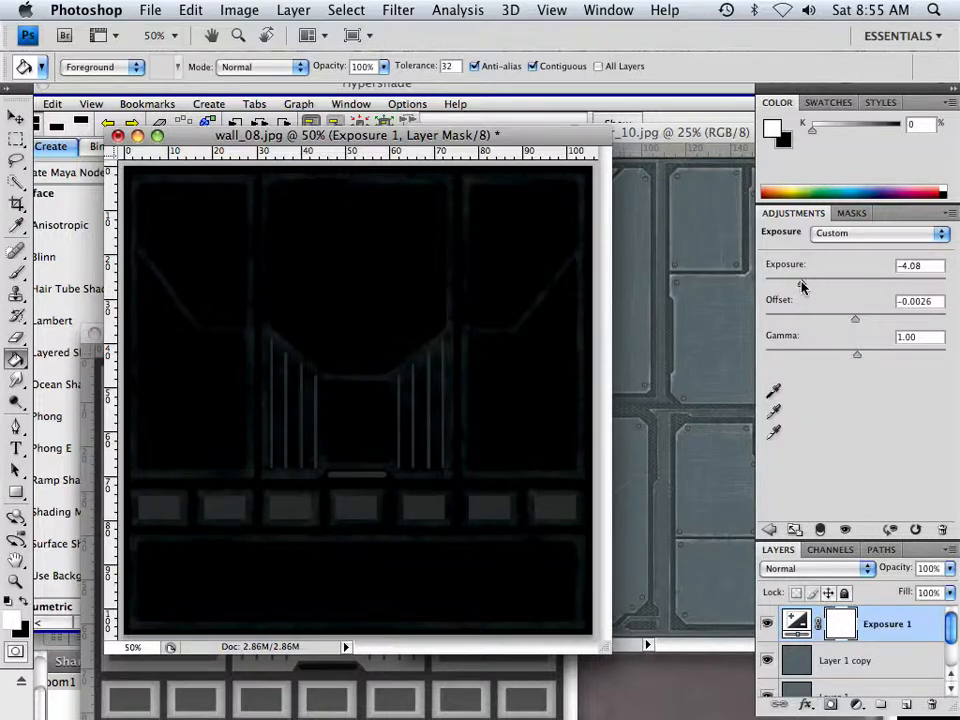
left_click_drag(801, 287, 799, 287)
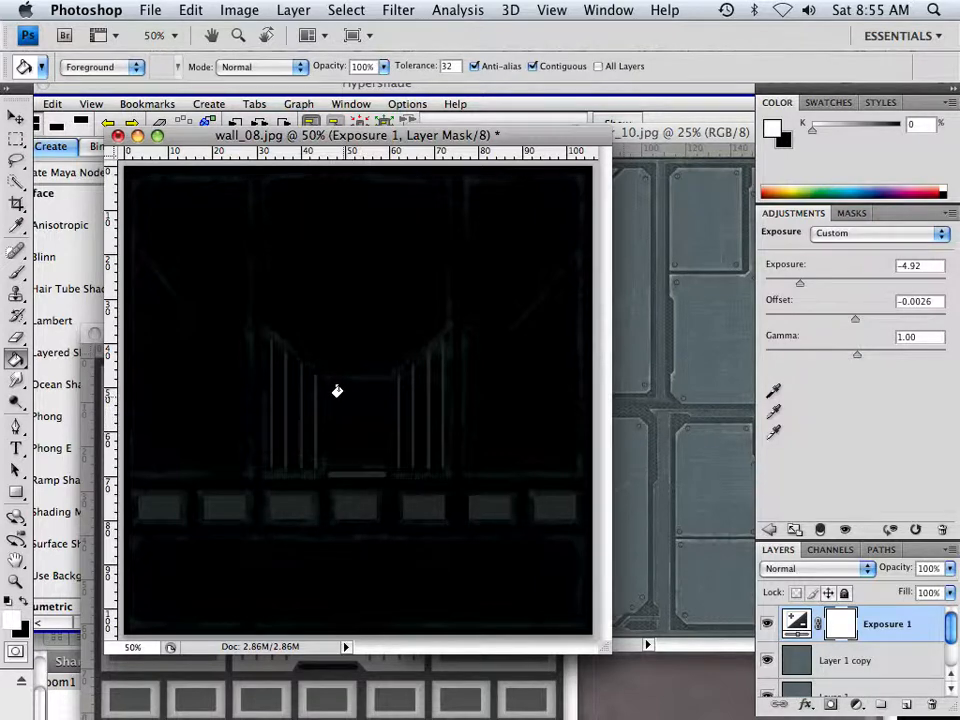
Step: Start saving the darkened wall texture under a new file, choosing the Desktop's level1/room1 folder as the destination
left_click(150, 10)
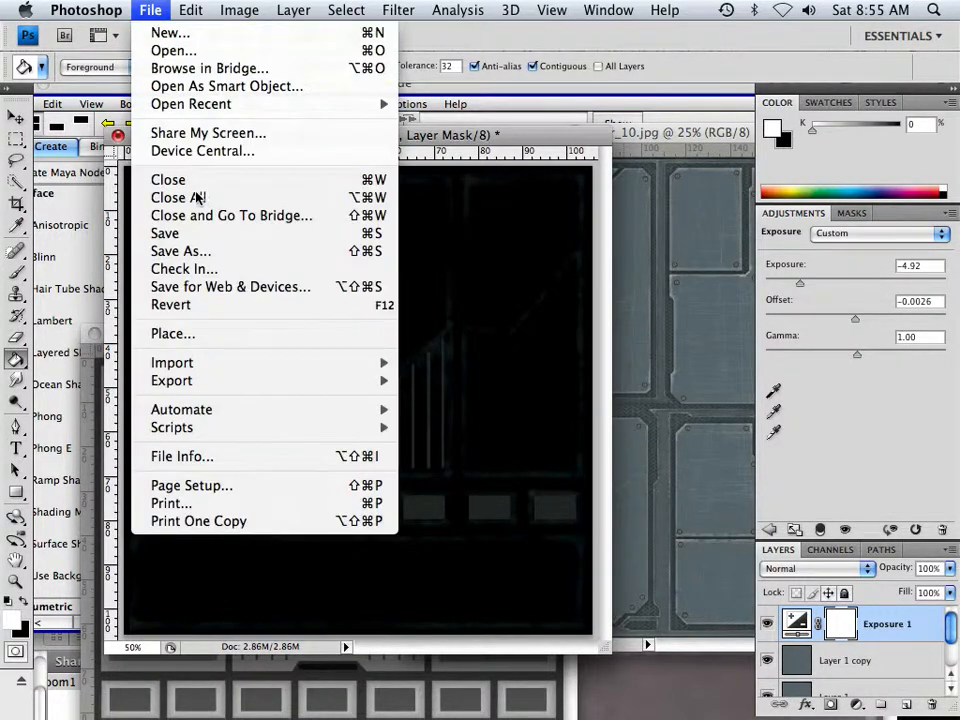
left_click(207, 251)
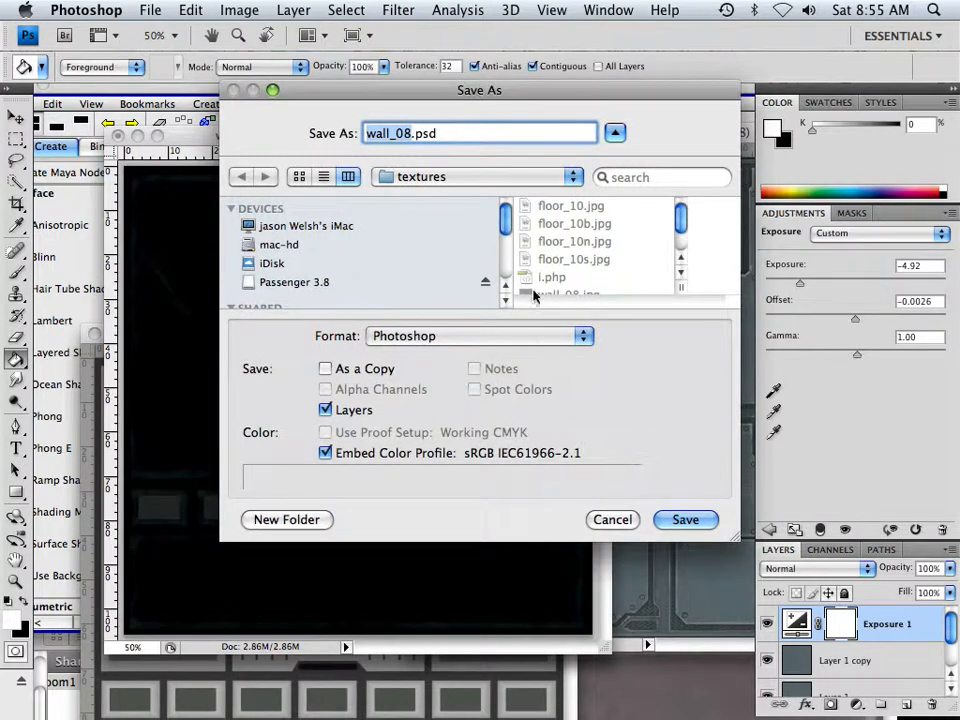
scroll(551, 272, "down", 1)
scroll(366, 279, "down", 5)
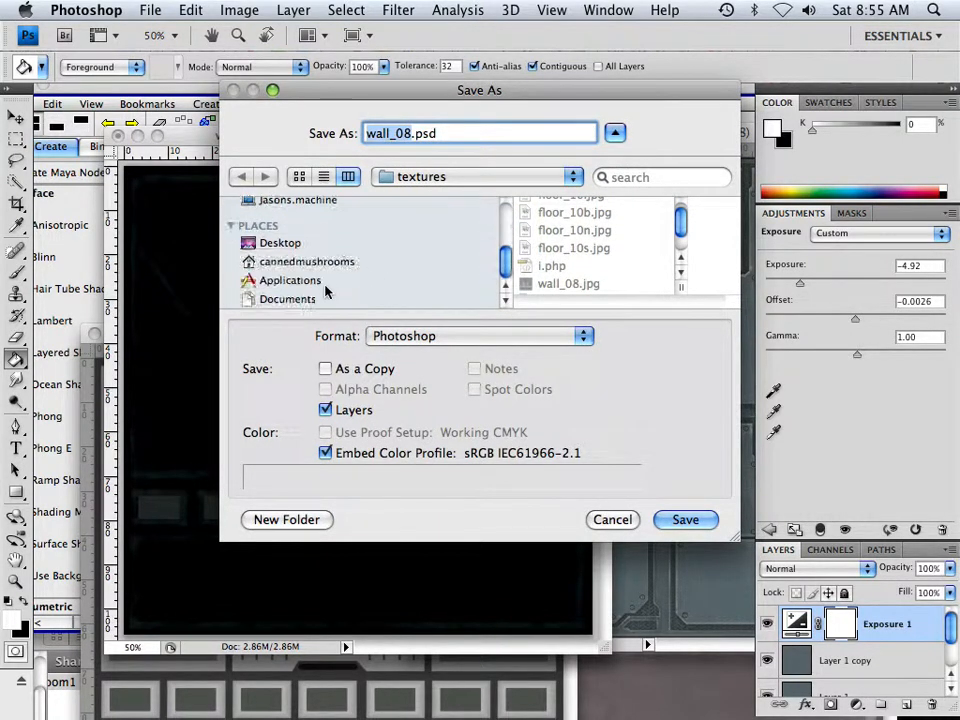
left_click(280, 243)
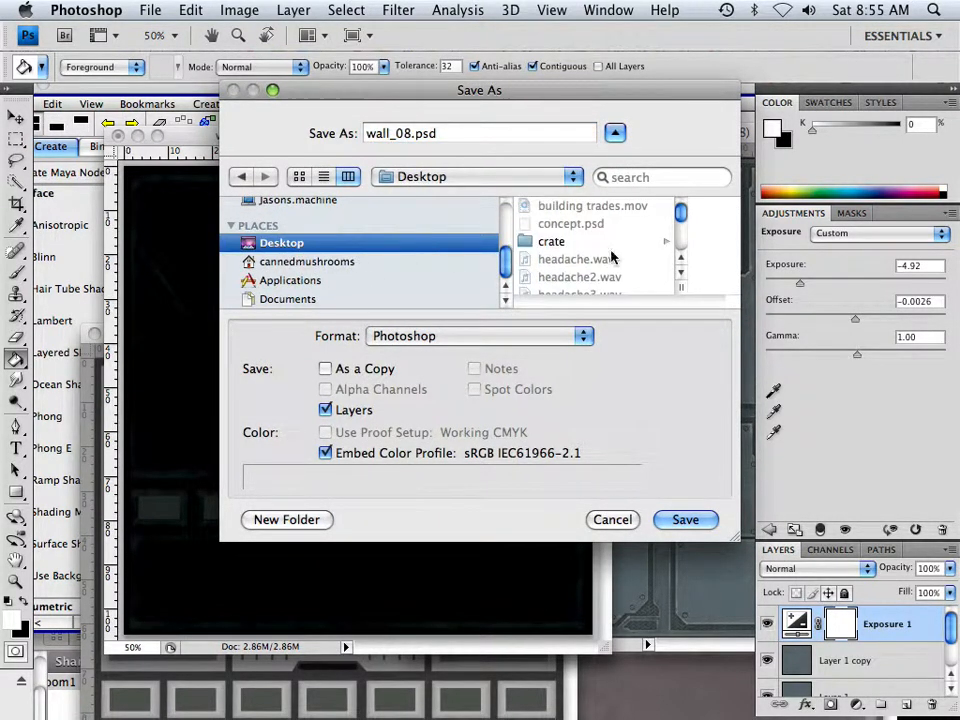
scroll(600, 250, "down", 3)
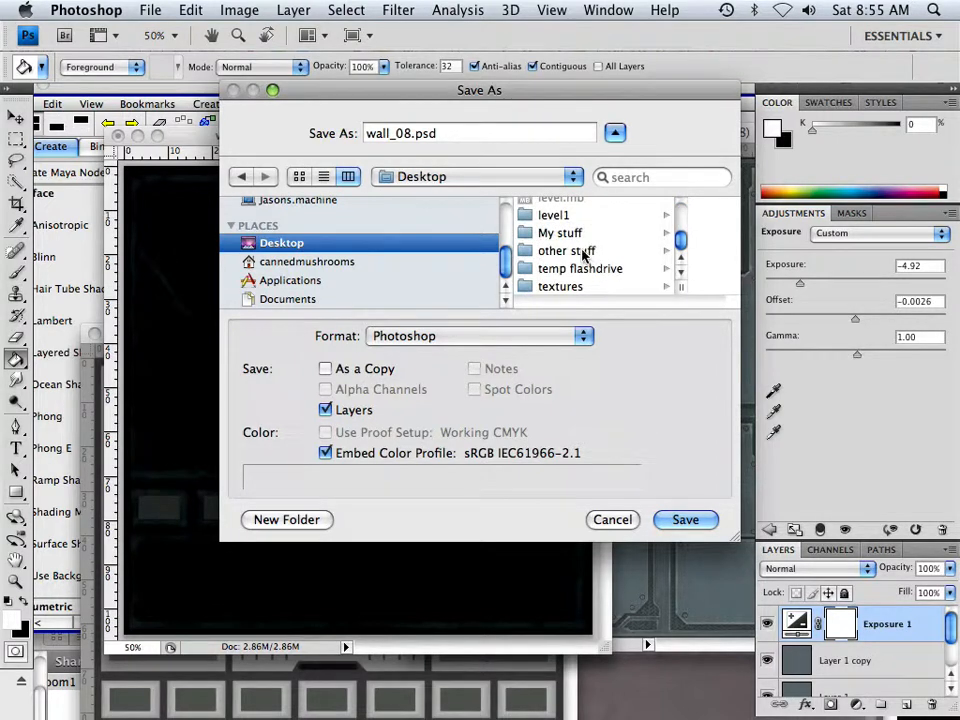
left_click(570, 286)
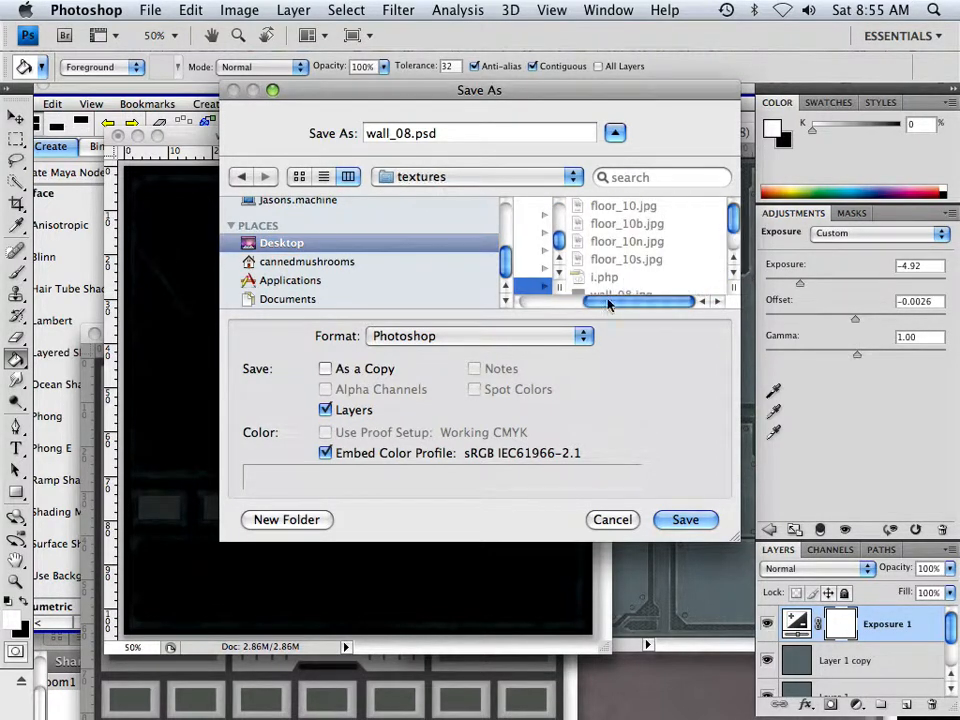
left_click_drag(577, 303, 546, 300)
left_click(632, 214)
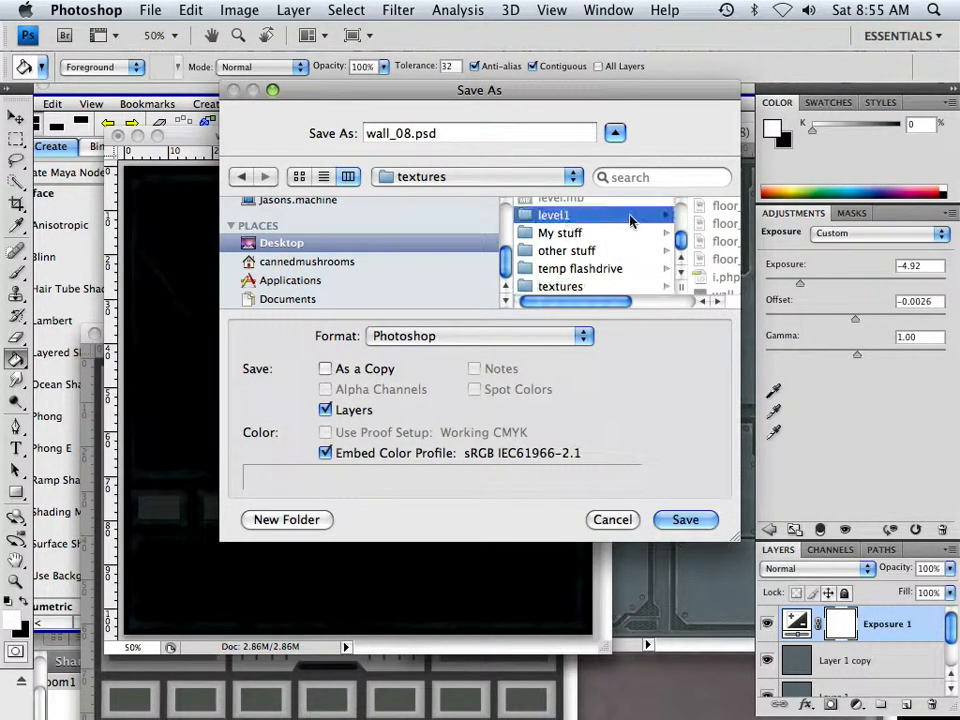
left_click(632, 208)
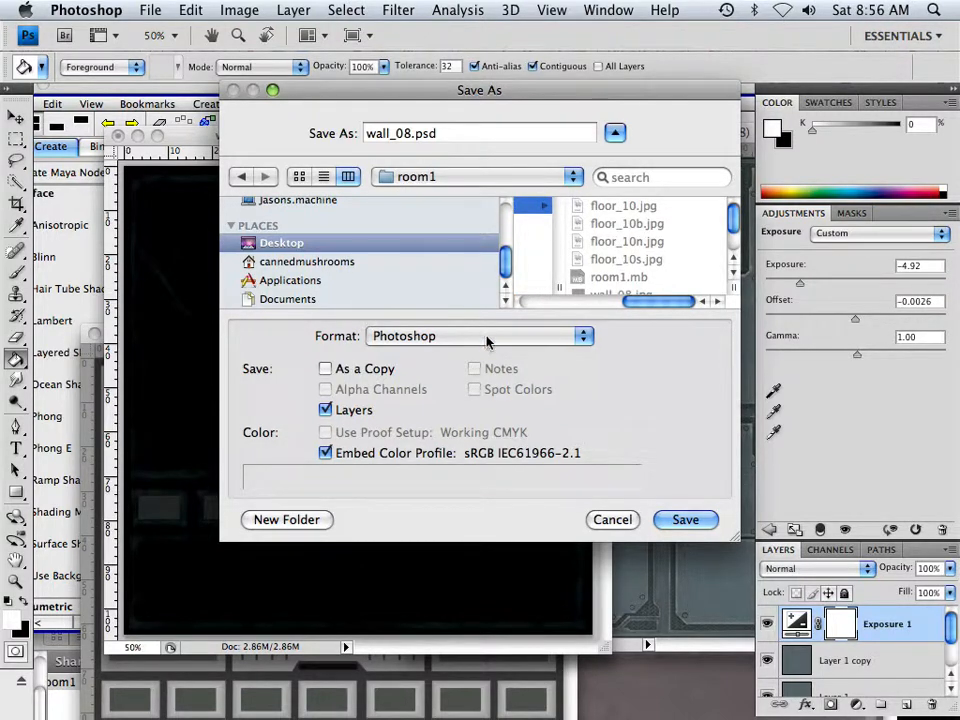
Step: Save the darkened texture as a JPEG copy named wall_08s.jpg at the highest quality
left_click(500, 338)
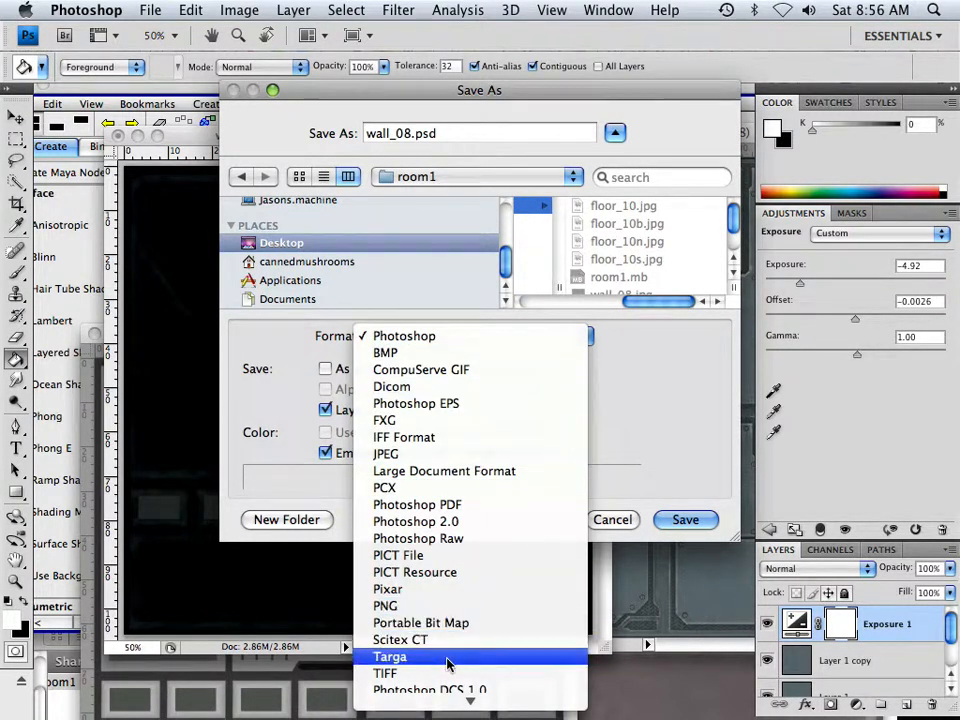
left_click(450, 454)
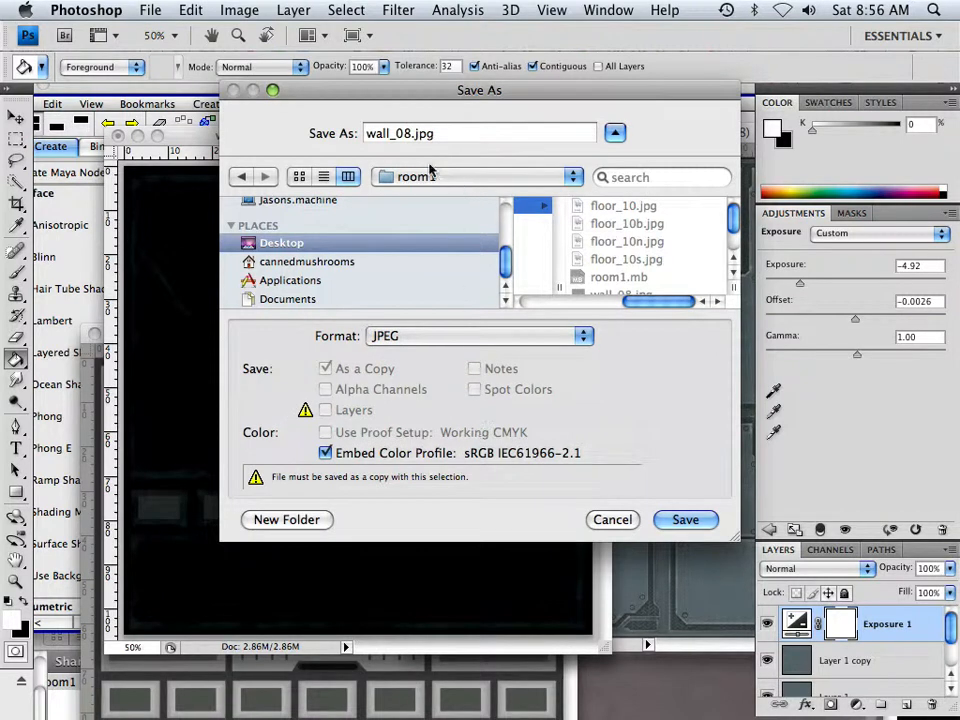
left_click(408, 138)
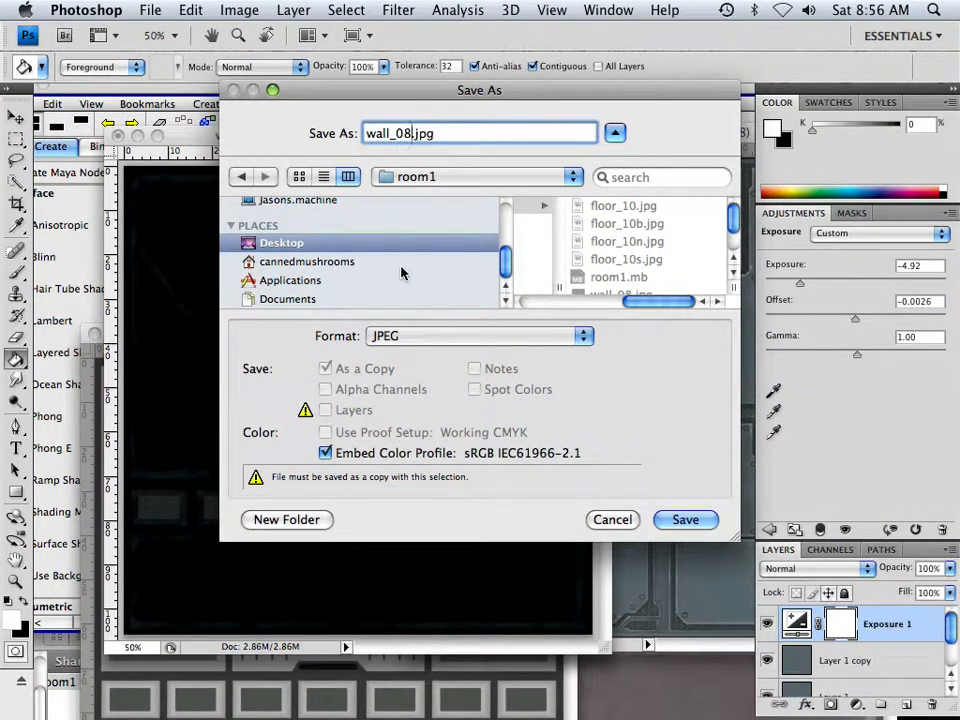
type("s")
left_click(680, 520)
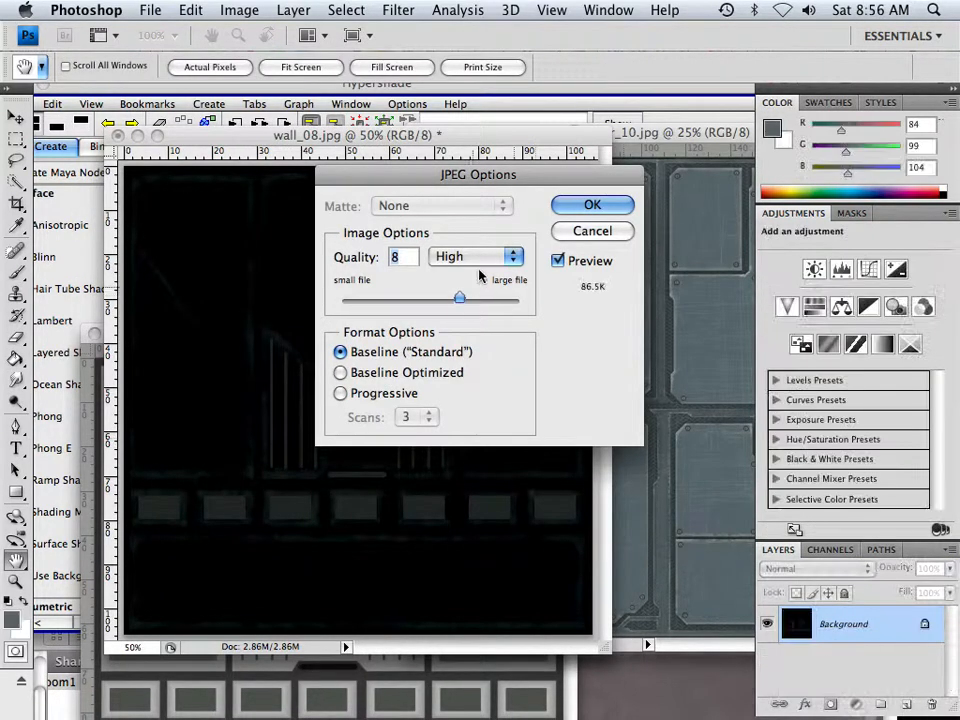
left_click_drag(459, 299, 518, 299)
left_click(588, 205)
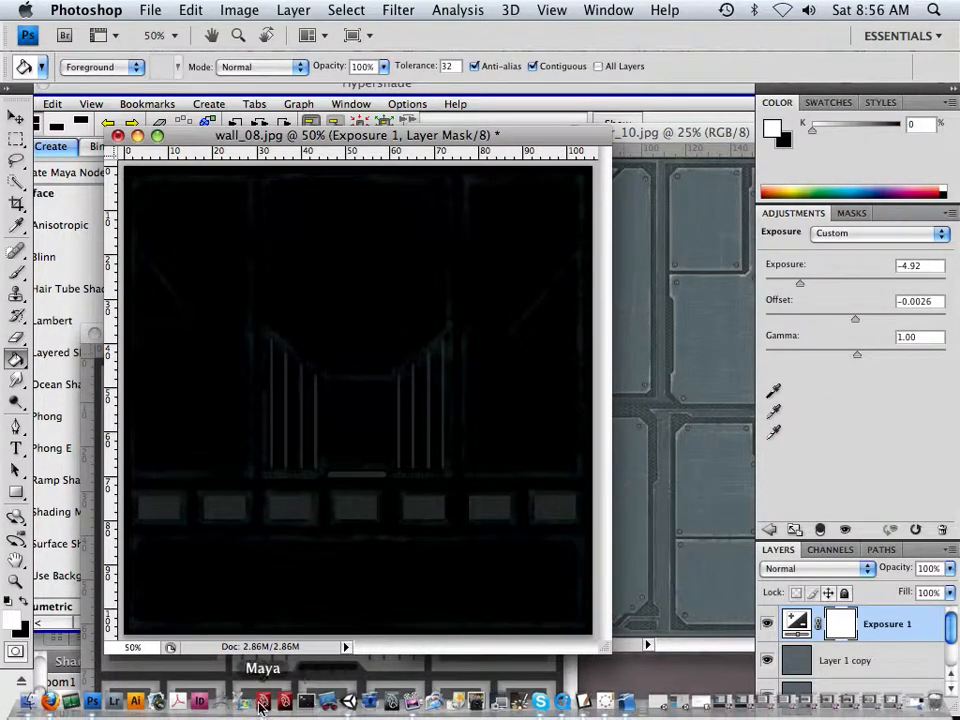
Step: Switch to Maya and import wall_08s.jpg from the room1 Finder folder into the Hypershade textures, then move the Finder window out of the way
left_click(264, 704)
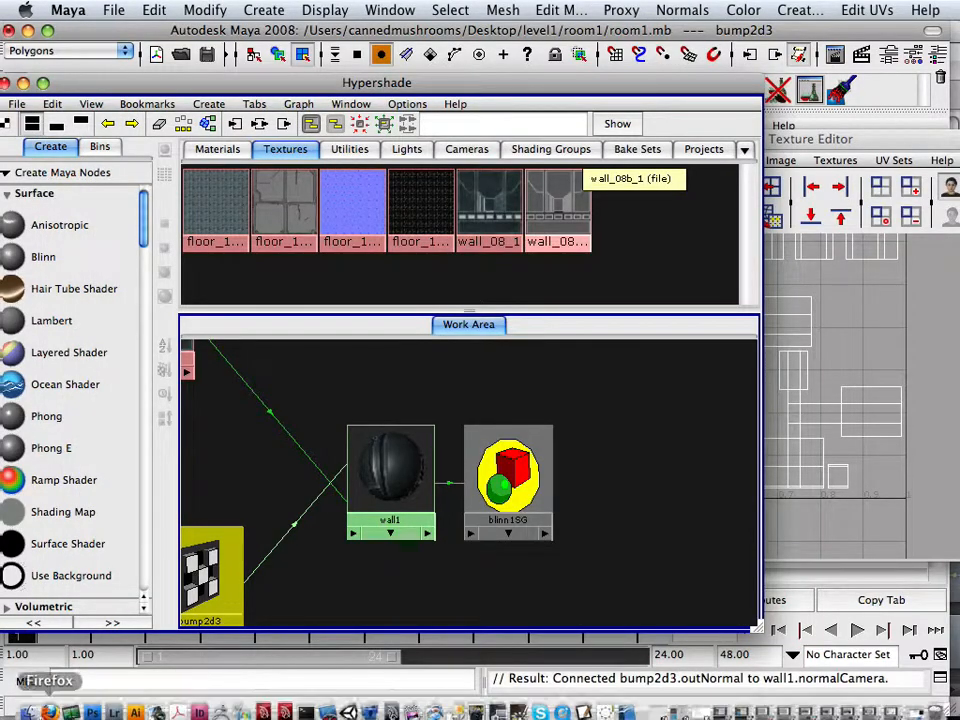
left_click(20, 704)
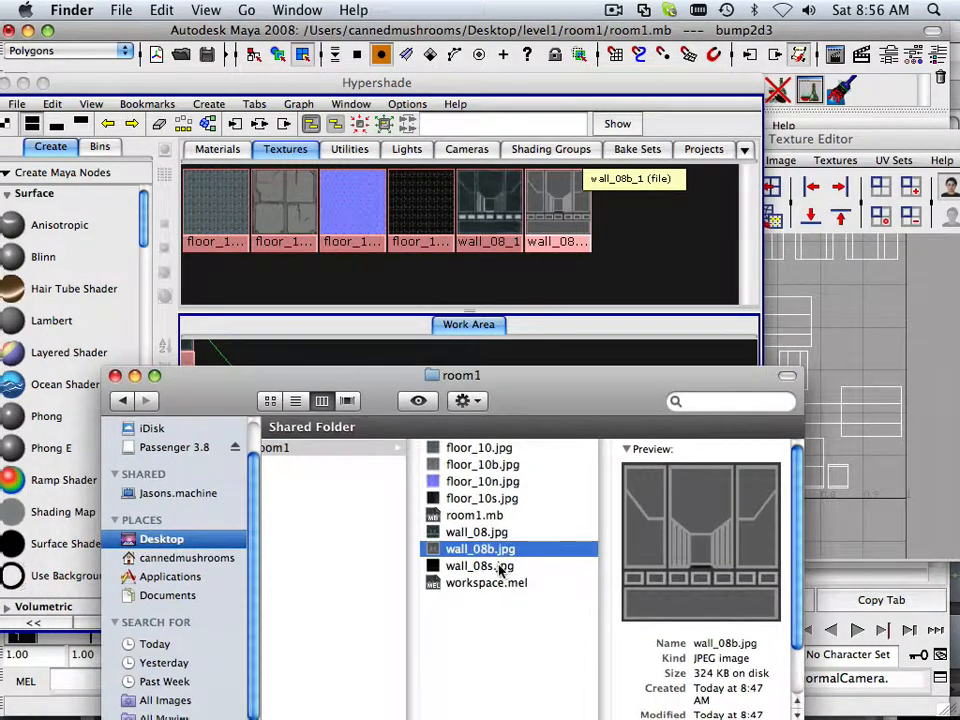
left_click(501, 569)
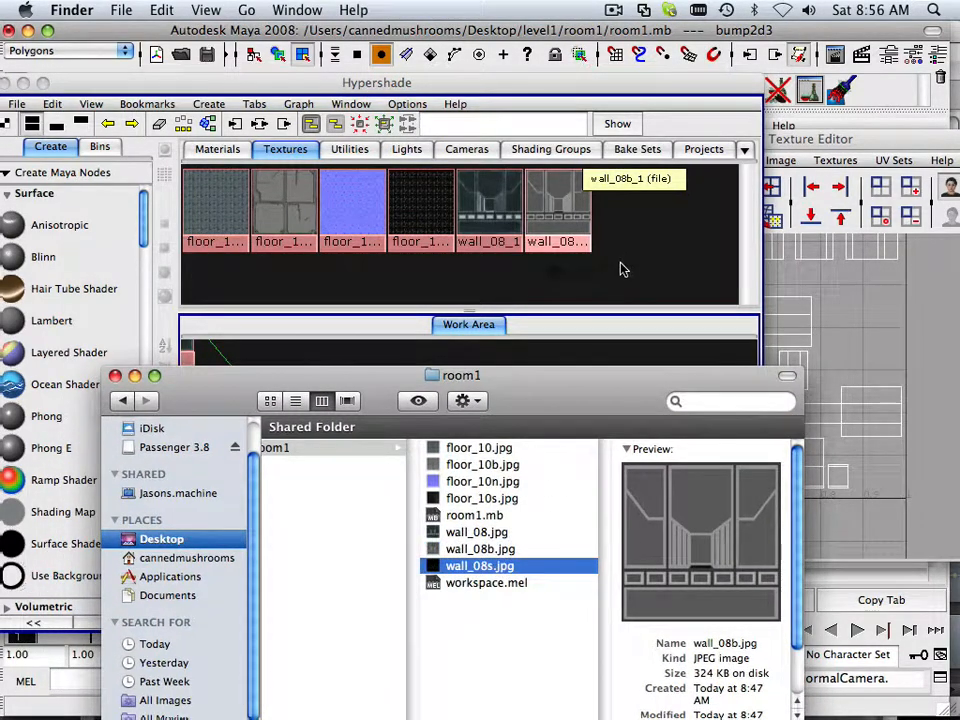
left_click_drag(641, 258, 641, 256)
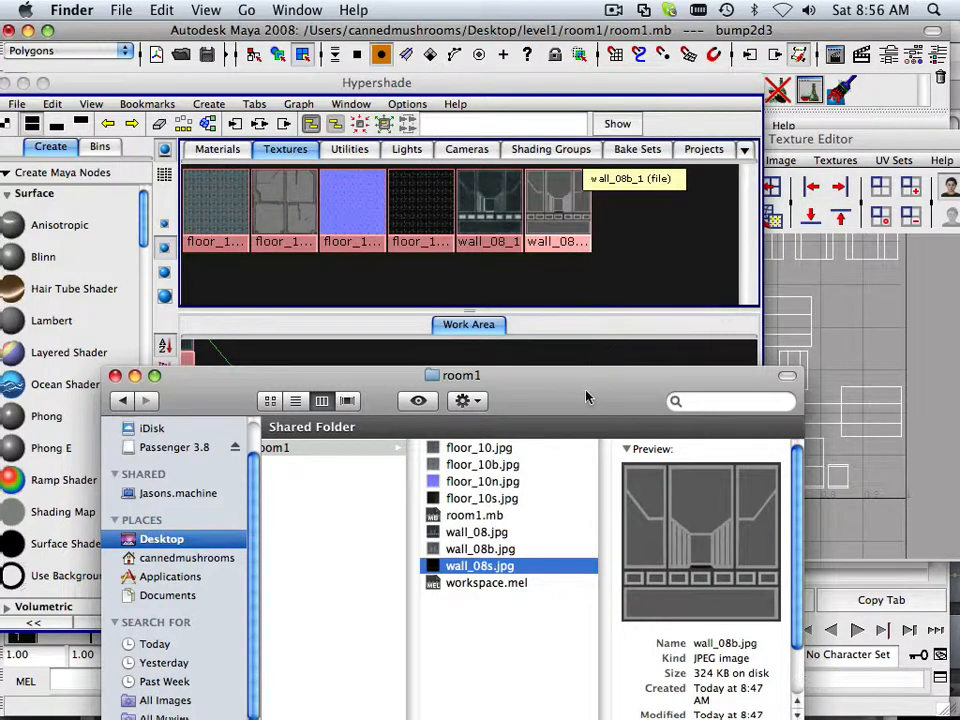
left_click_drag(586, 394, 490, 696)
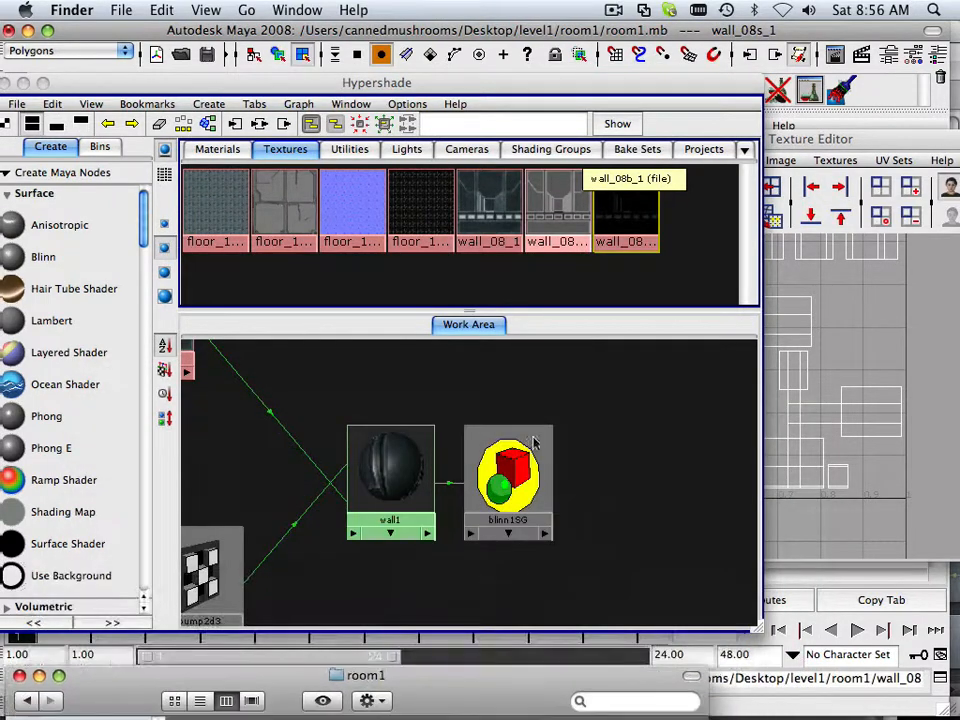
Step: Connect the wall_08s_1 texture to the specularColor input of wall1 and place its node above and to the right of the material
left_click(631, 207)
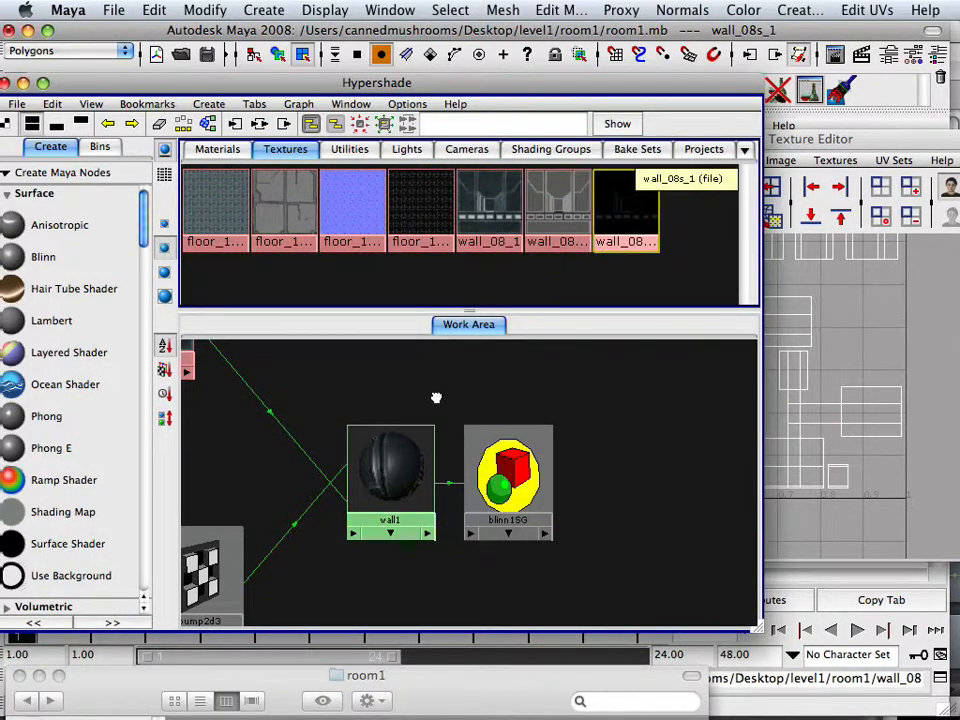
left_click_drag(436, 397, 392, 436)
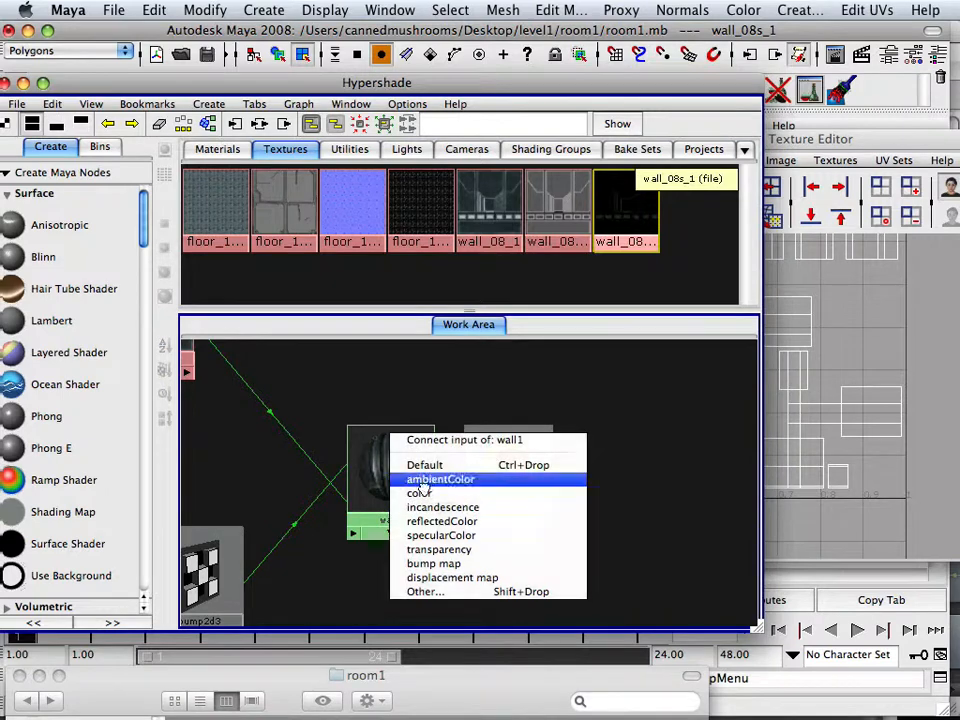
left_click(443, 536)
left_click_drag(409, 442, 618, 355)
Step: Return the floor plane to object mode, duplicate it, and move the copy along the X axis until it sits clear beside the original
left_click_drag(303, 86, 558, 325)
left_click_drag(167, 272, 123, 342)
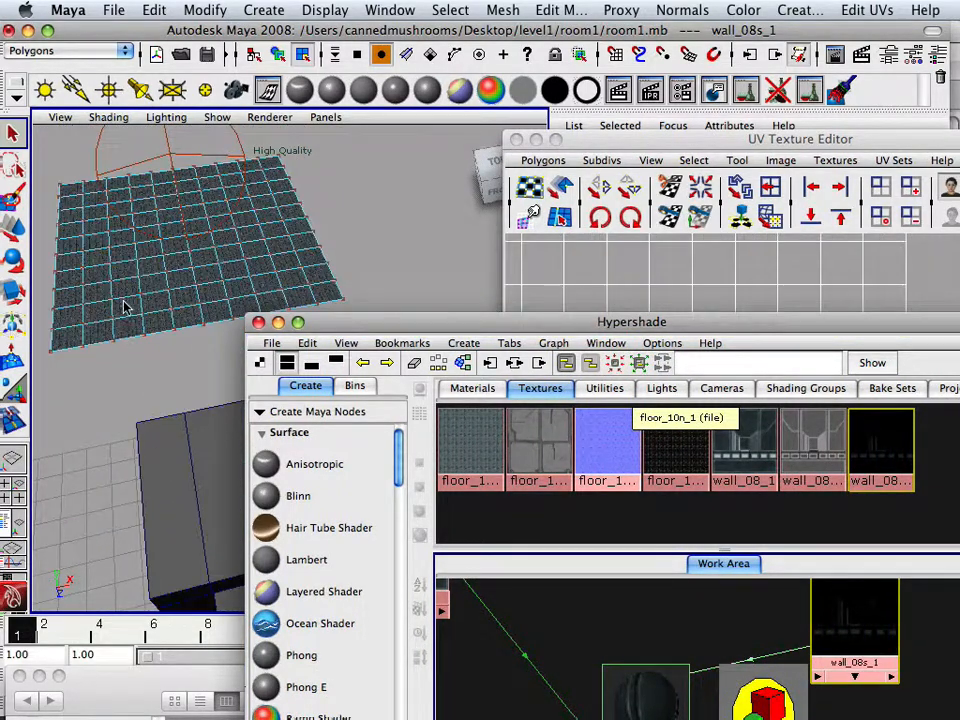
right_click(125, 305)
left_click(170, 284)
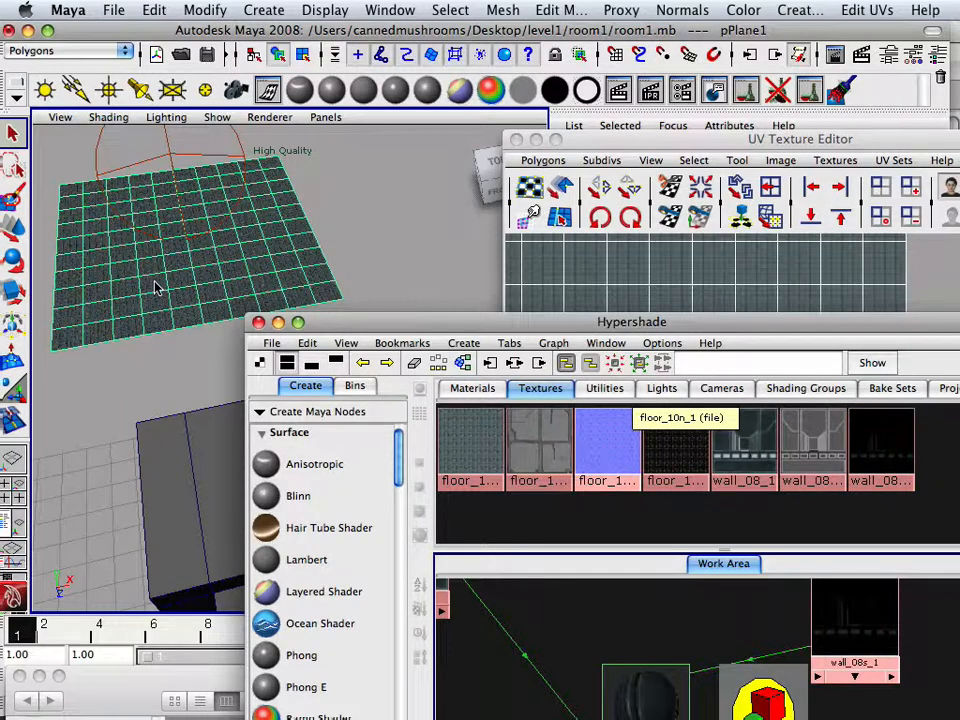
left_click(24, 236)
key("super+d")
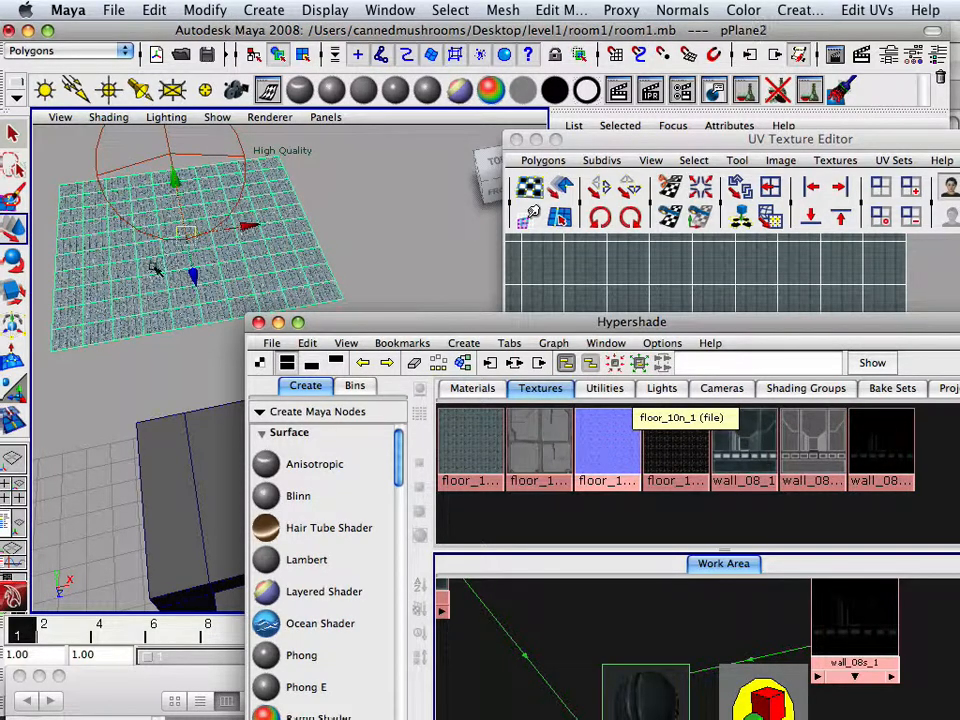
left_click_drag(258, 228, 70, 254)
left_click_drag(105, 260, 371, 257)
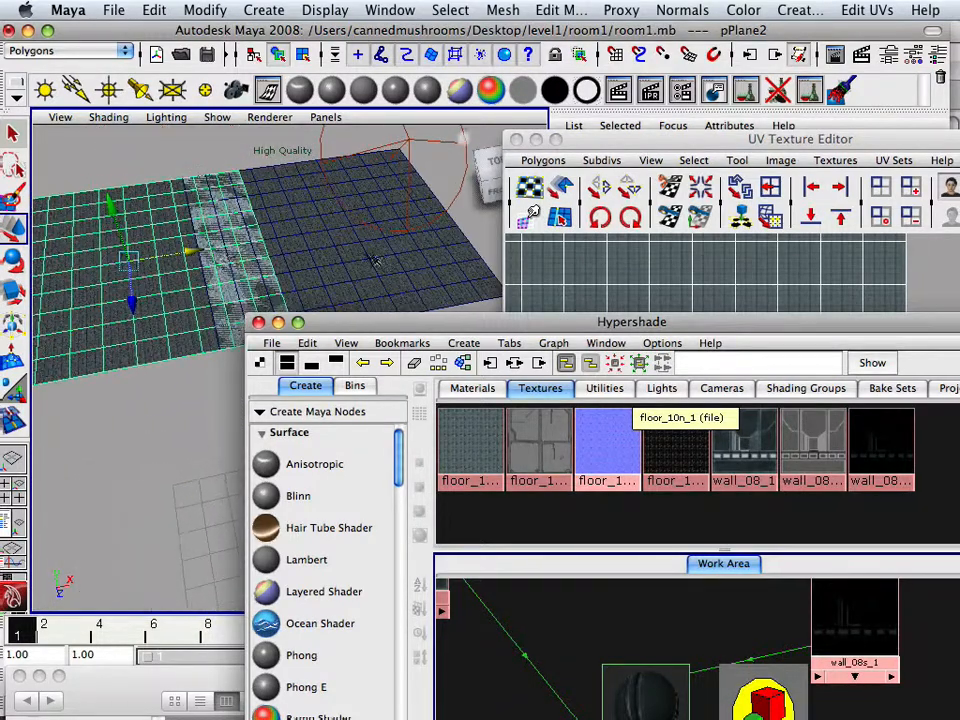
left_click_drag(193, 255, 77, 268)
left_click_drag(174, 298, 295, 290)
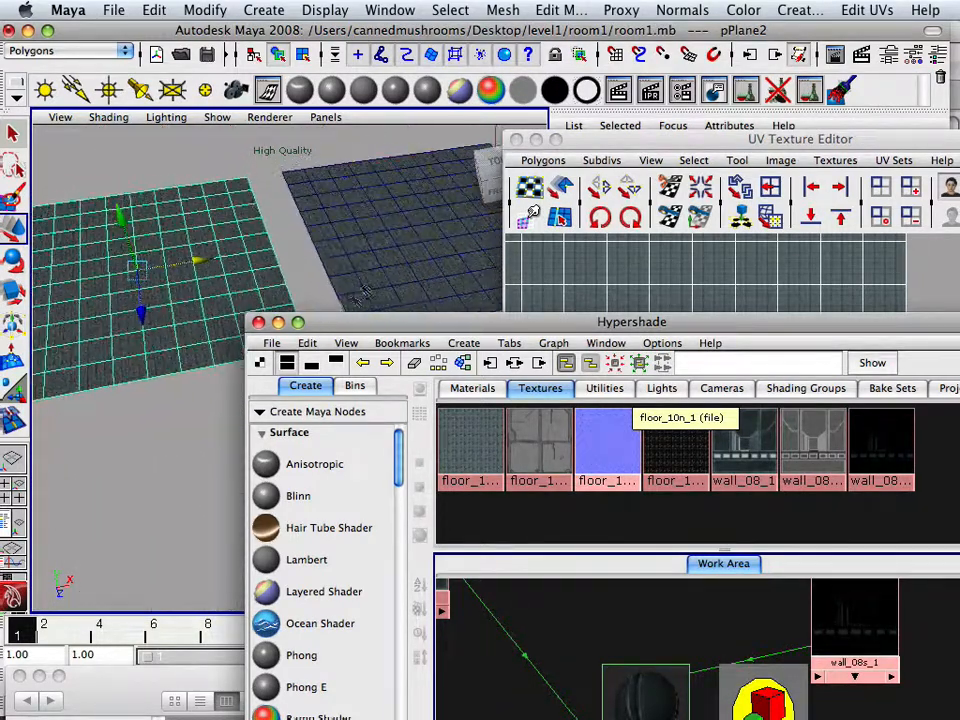
Step: Assign the existing wall1 material to the duplicated plane and deselect it
right_click(181, 289)
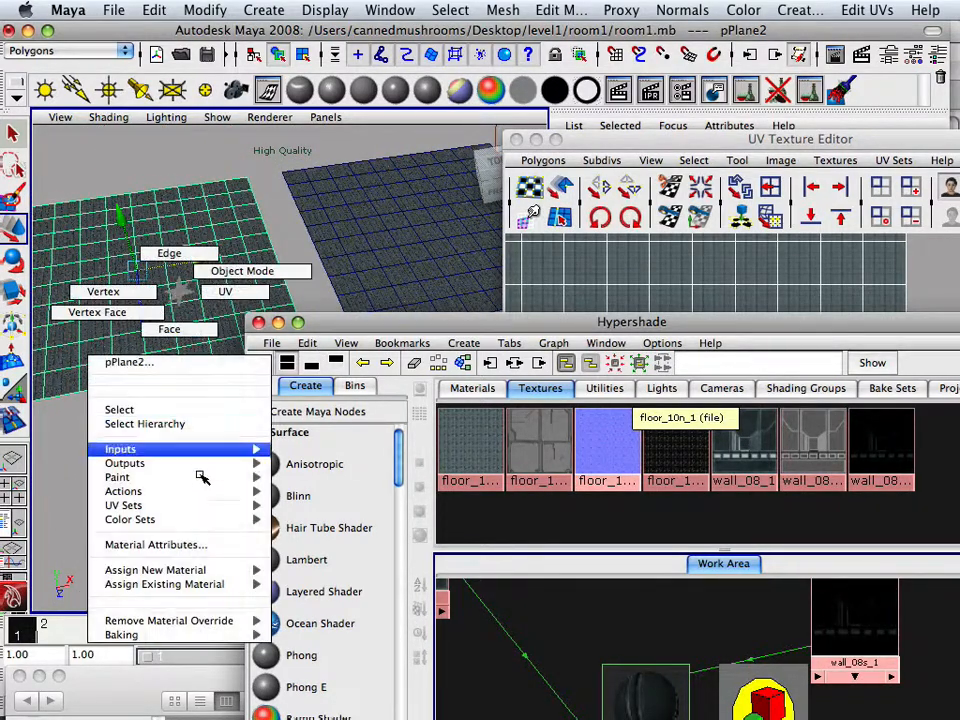
mouse_move(200, 570)
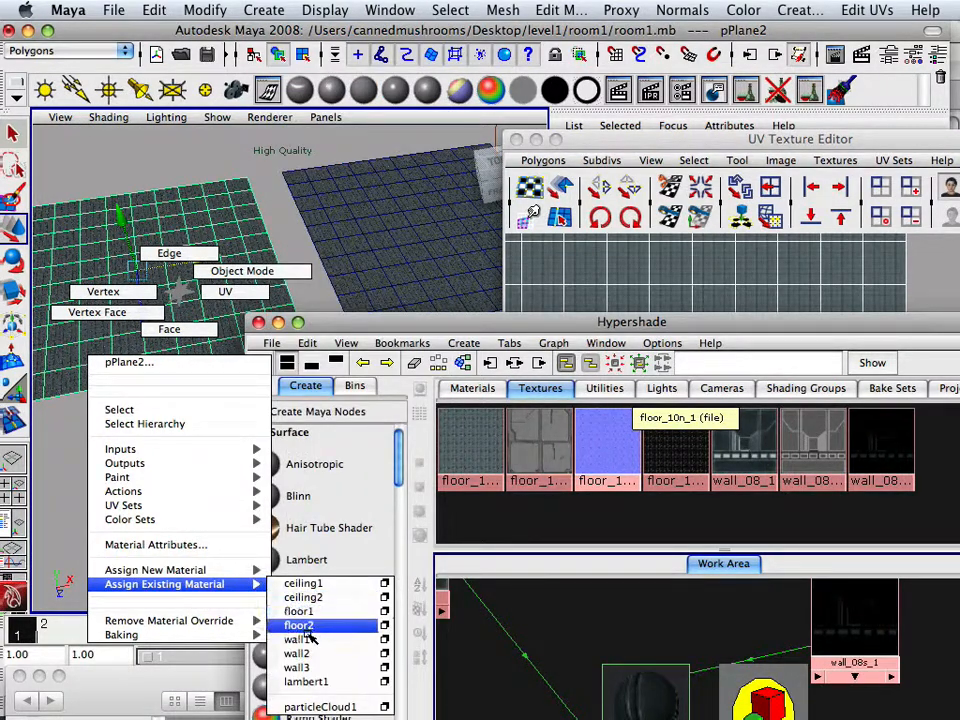
left_click(305, 626)
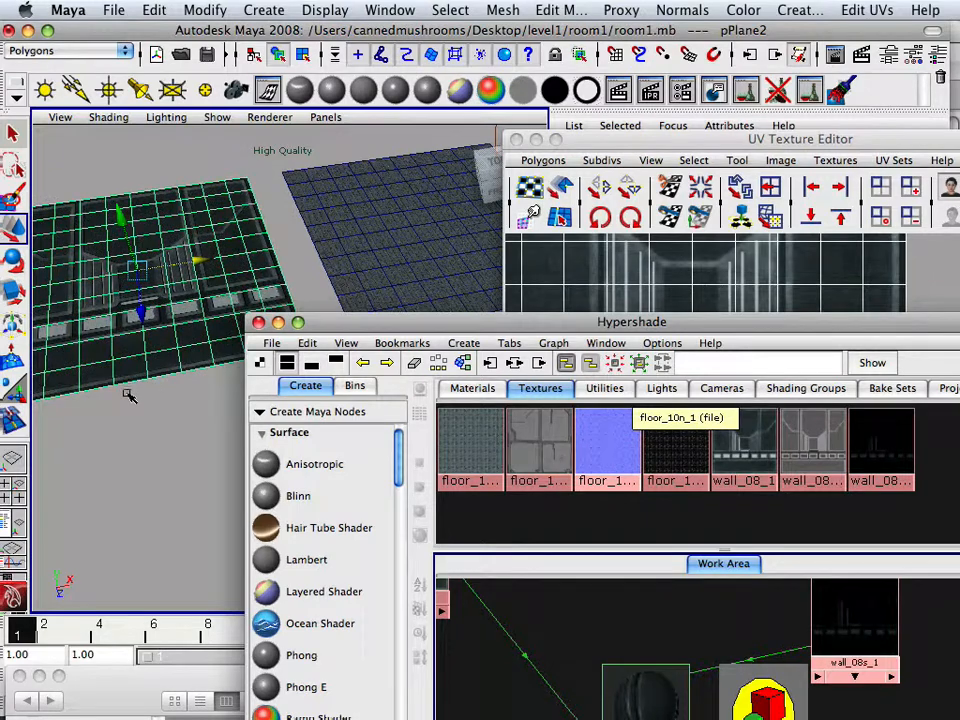
left_click(128, 395)
Step: Move the spotlight along the X axis over the wall-textured plane and inspect the lit wall surface up close
left_click_drag(150, 372, 180, 282)
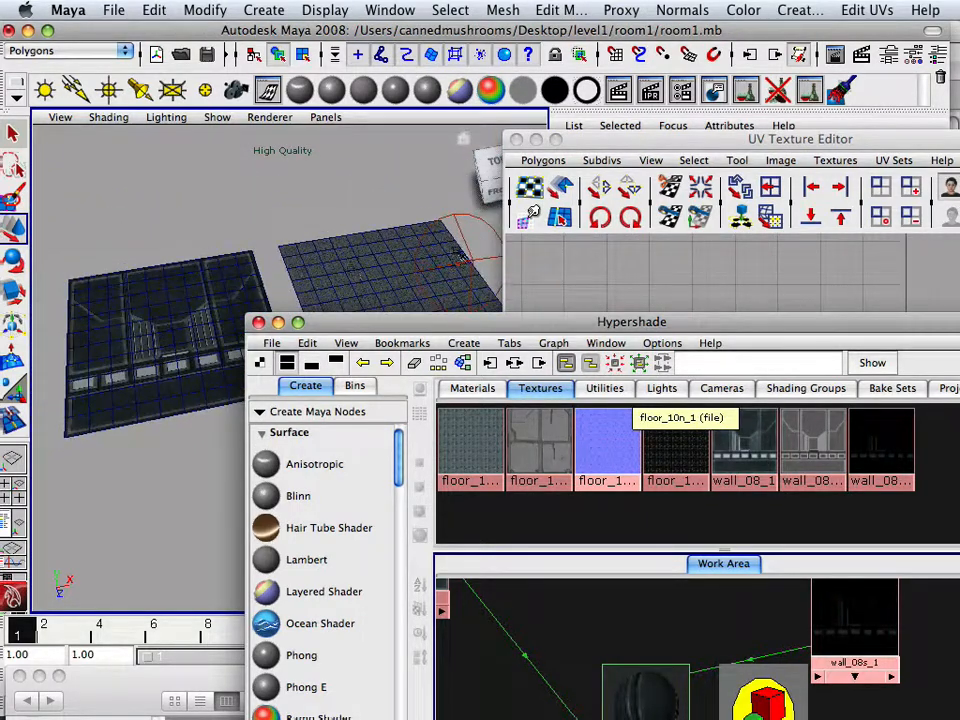
left_click(469, 257)
left_click_drag(490, 259, 300, 268)
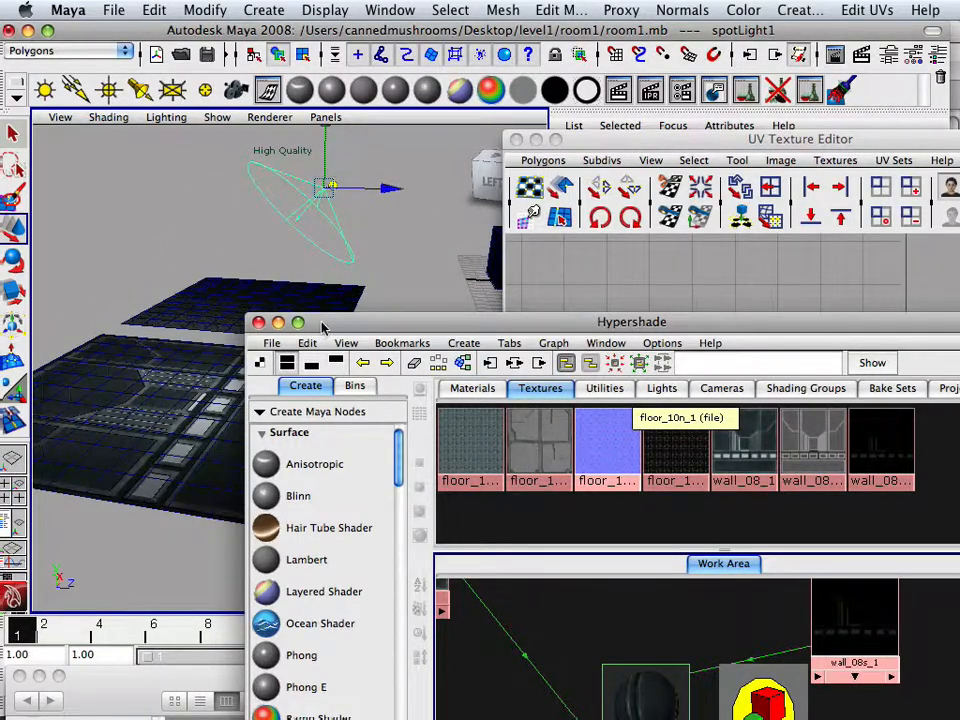
left_click_drag(322, 325, 618, 383)
left_click_drag(358, 375, 104, 412)
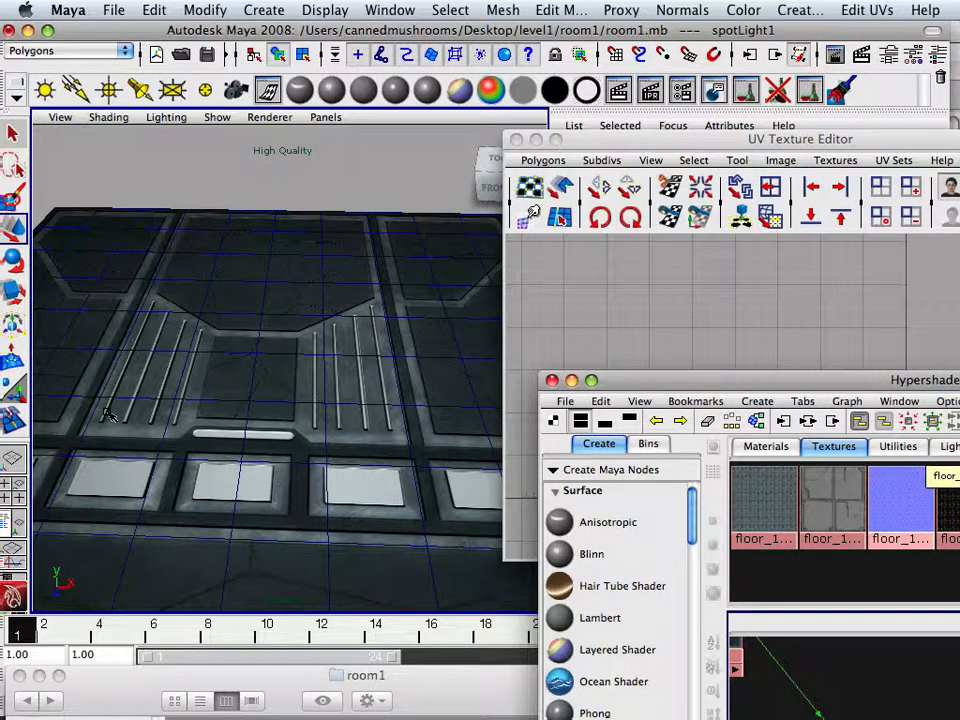